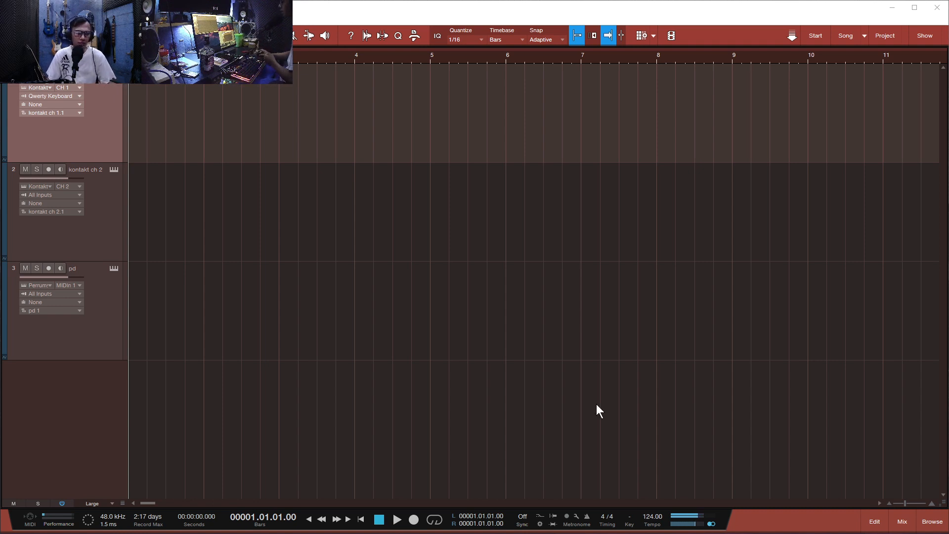
- Select each of the three instrument tracks in turn, finishing on the first Kontakt track
{"action": "left_click", "coordinate": [94, 233]}
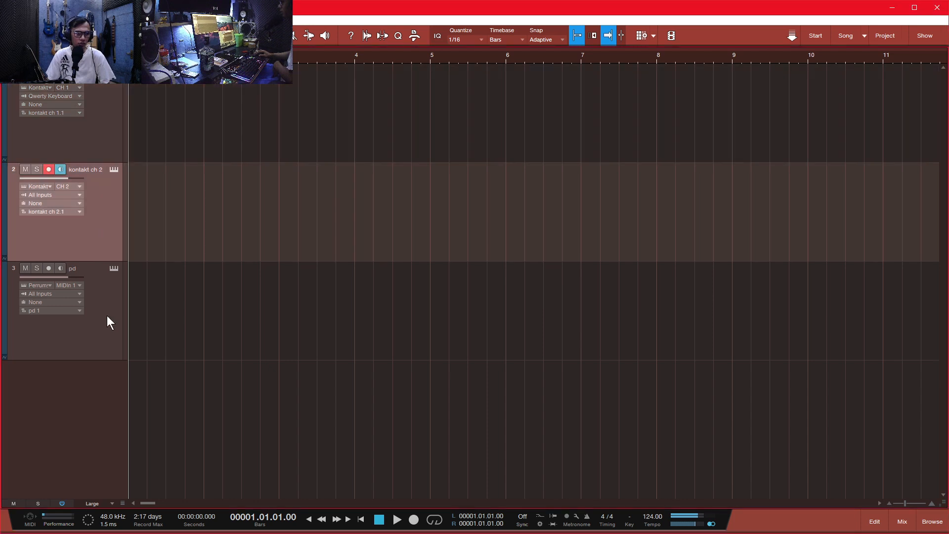
{"action": "left_click", "coordinate": [107, 315]}
{"action": "left_click", "coordinate": [107, 225]}
{"action": "left_click", "coordinate": [115, 141]}
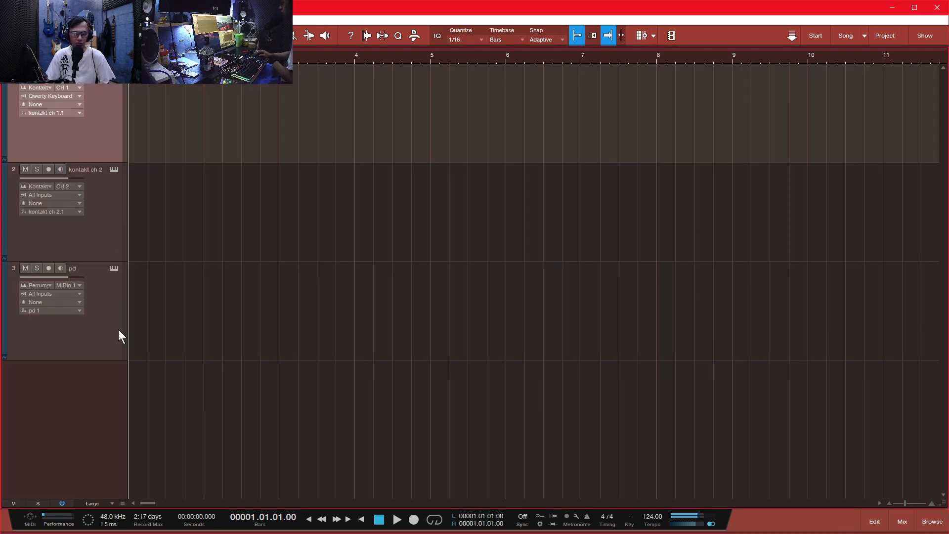
{"action": "left_click", "coordinate": [116, 324]}
{"action": "left_click", "coordinate": [100, 230]}
{"action": "left_click", "coordinate": [104, 136]}
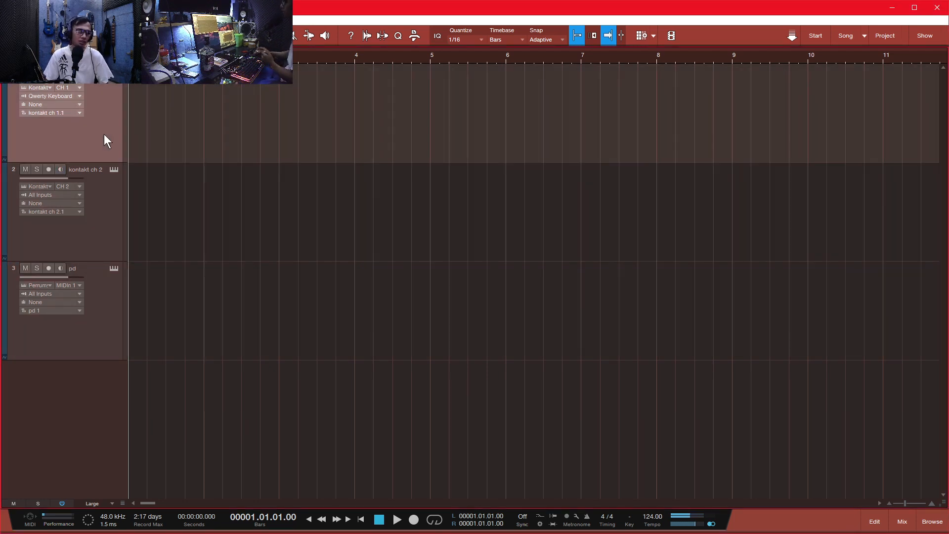
- Show the Qwerty Keyboard device, move its window clear of the transport, and audition the O, P and I notes on the first Kontakt track
{"action": "key", "text": "shift+q"}
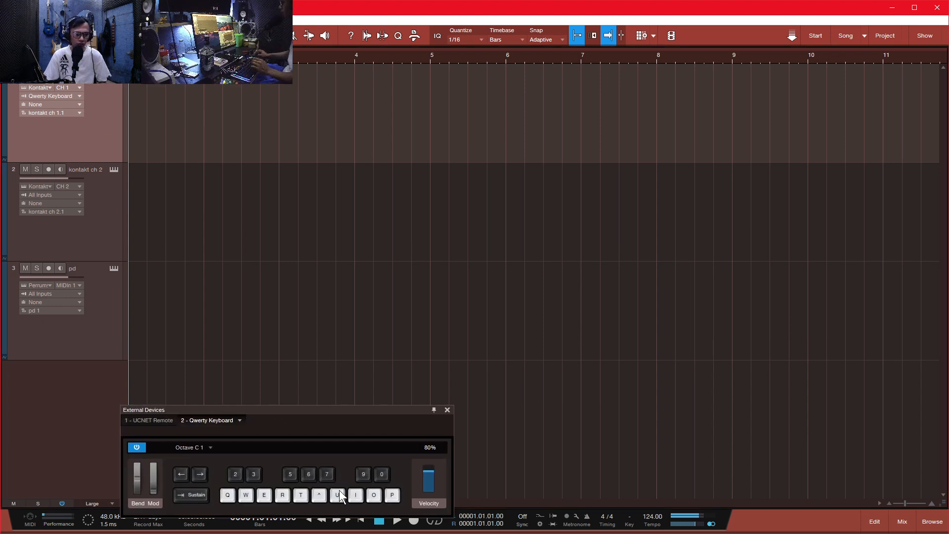
{"action": "left_click_drag", "start_coordinate": [388, 417], "coordinate": [424, 412]}
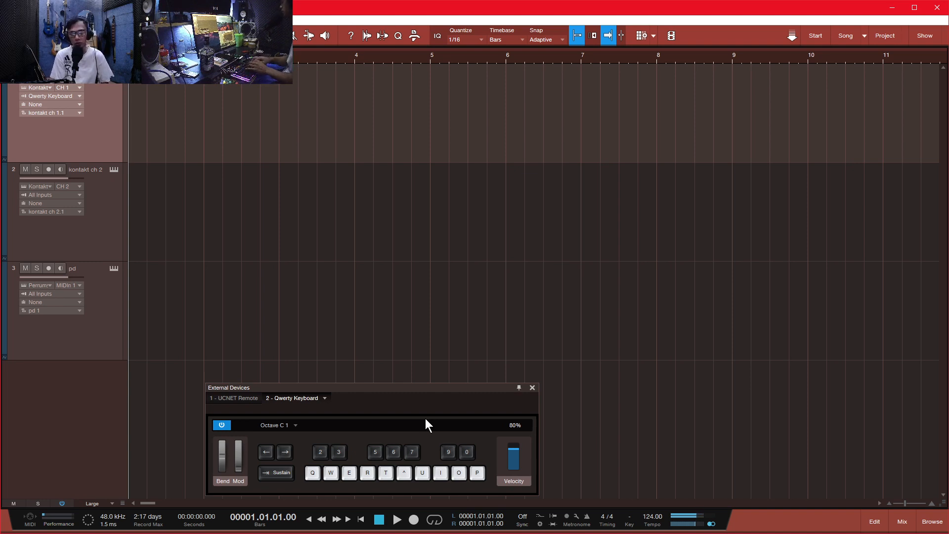
{"action": "key", "text": "o"}
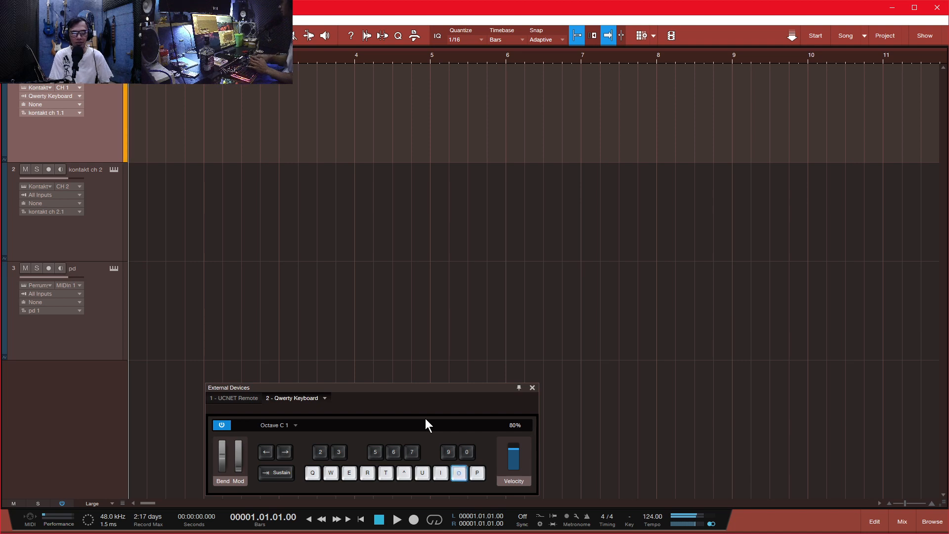
{"action": "key", "text": "o"}
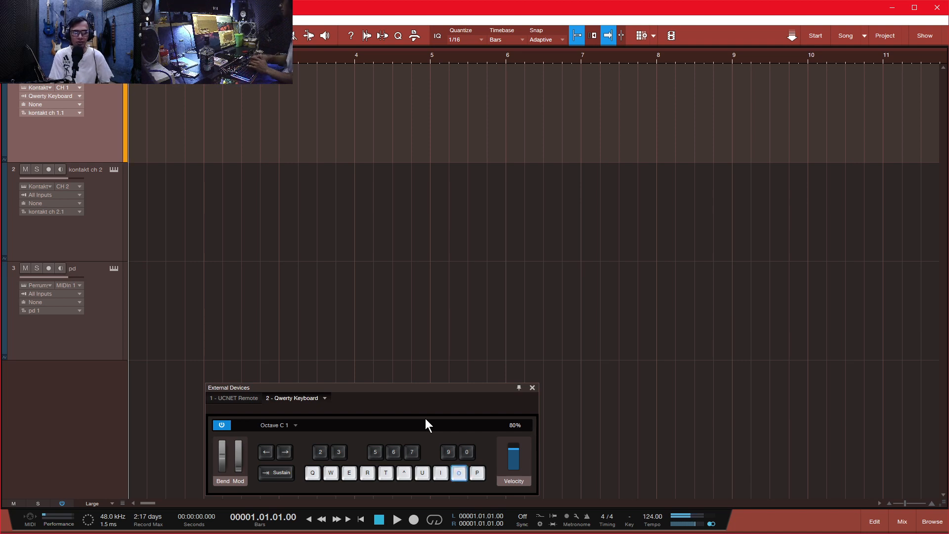
{"action": "key", "text": "p"}
{"action": "key", "text": "i"}
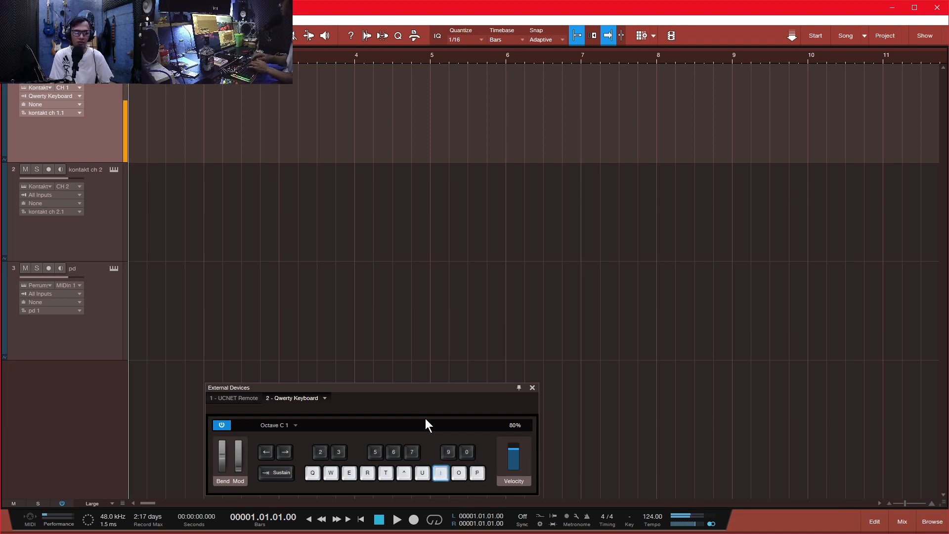
{"action": "key", "text": "o"}
{"action": "key", "text": "o"}
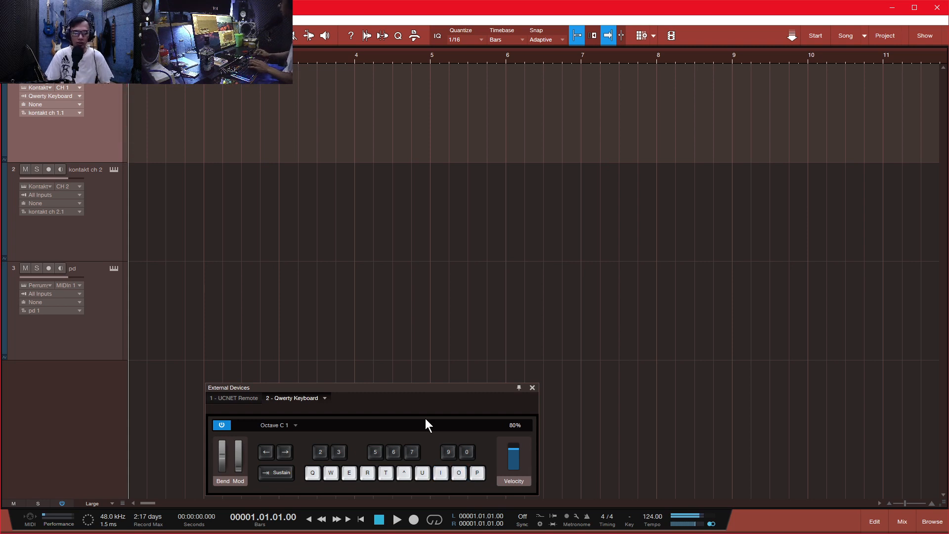
{"action": "key", "text": "o"}
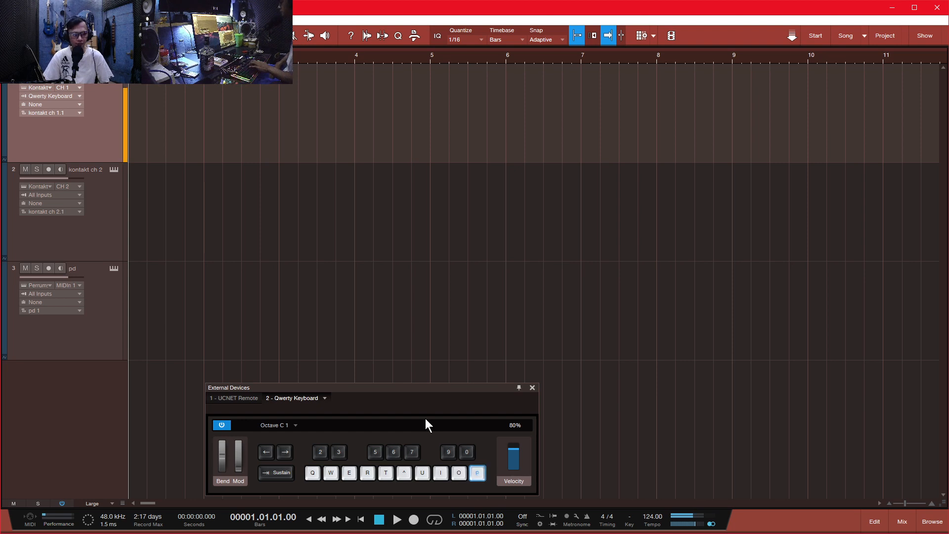
{"action": "key", "text": "i"}
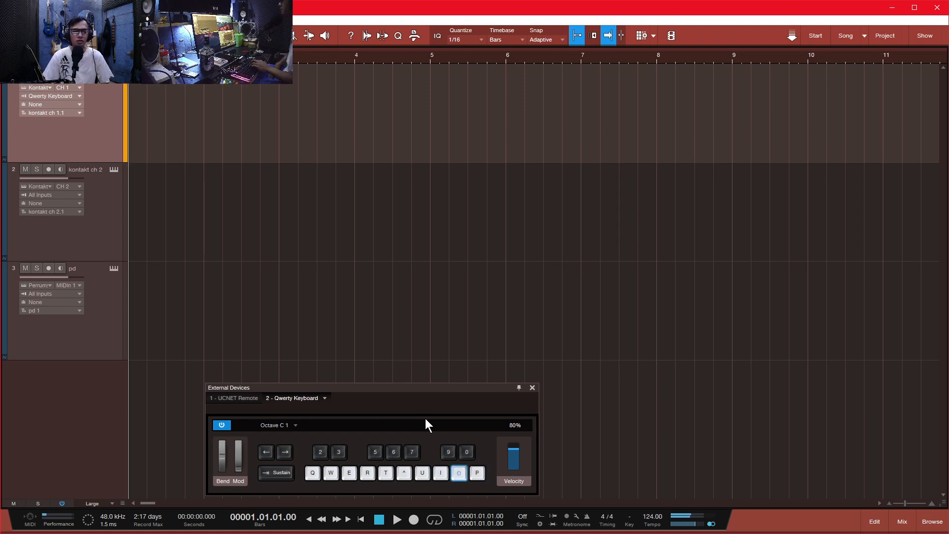
{"action": "key", "text": "o"}
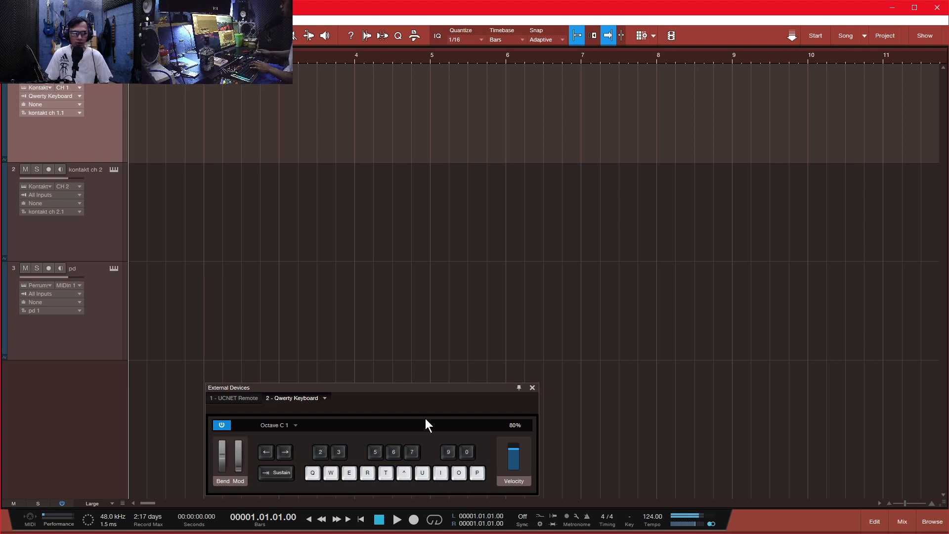
- Select the kontakt ch 2 track and audition its sound with the Qwerty Keyboard's I, O, P and 0 notes
{"action": "left_click", "coordinate": [88, 232]}
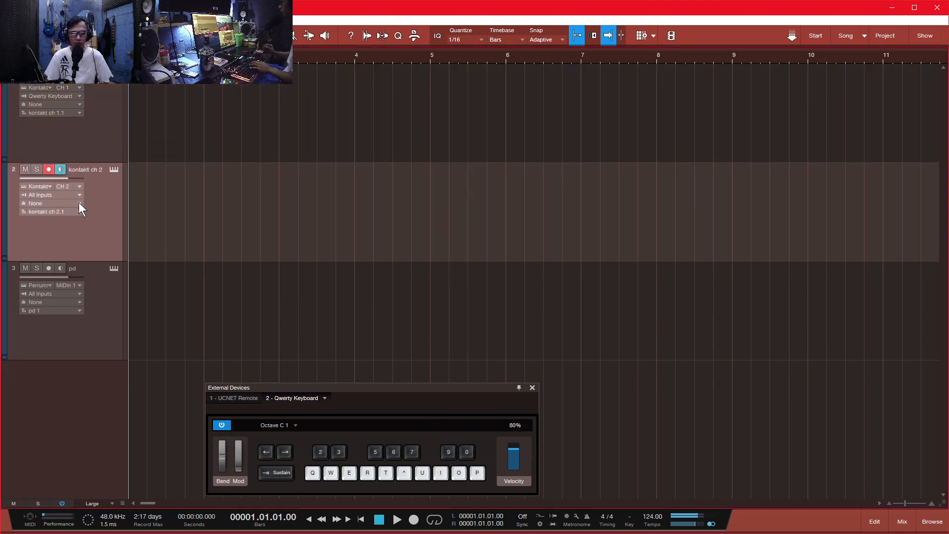
{"action": "key", "text": "i"}
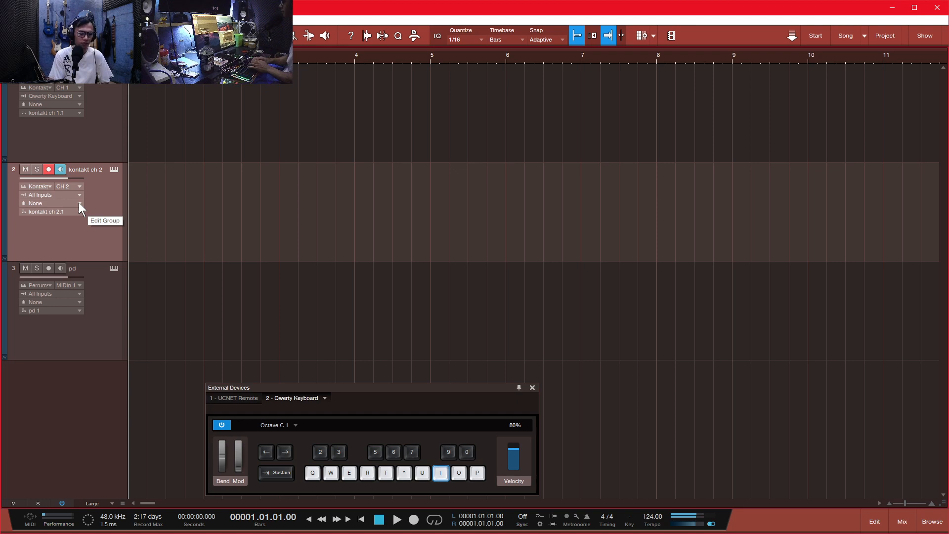
{"action": "key", "text": "o"}
{"action": "key", "text": "i"}
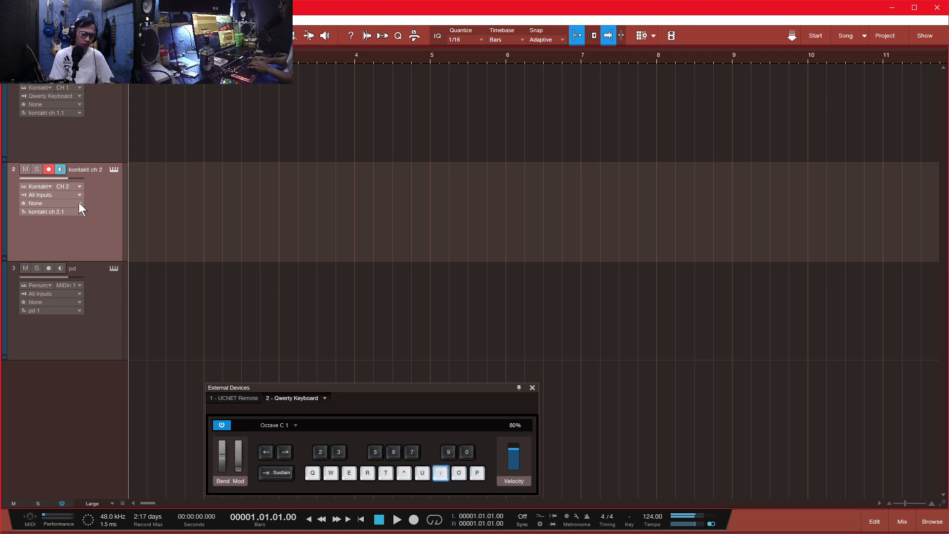
{"action": "key", "text": "o"}
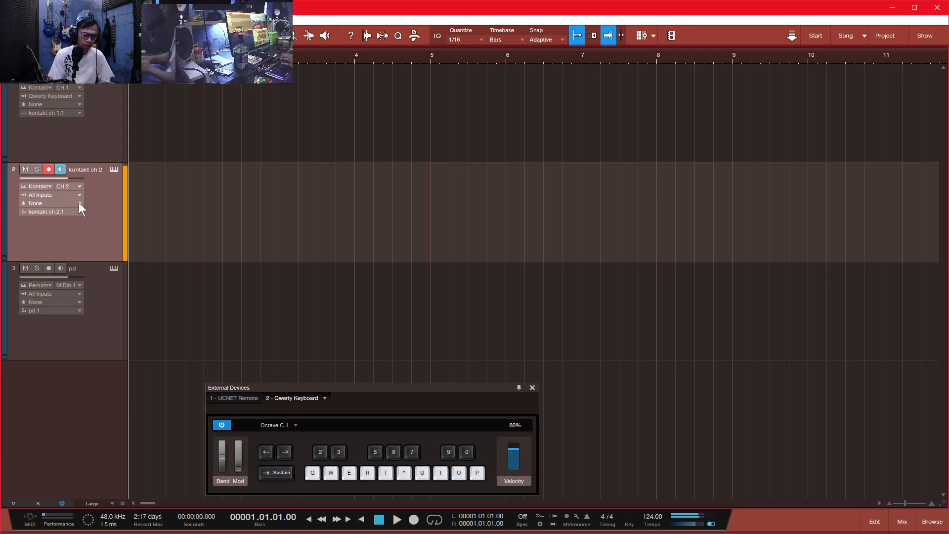
{"action": "key", "text": "p"}
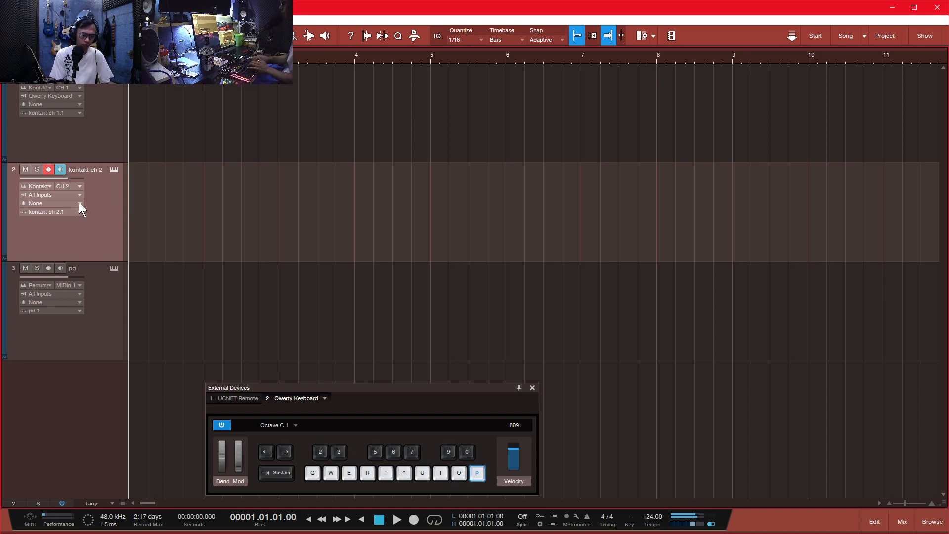
{"action": "key", "text": "o"}
{"action": "key", "text": "i"}
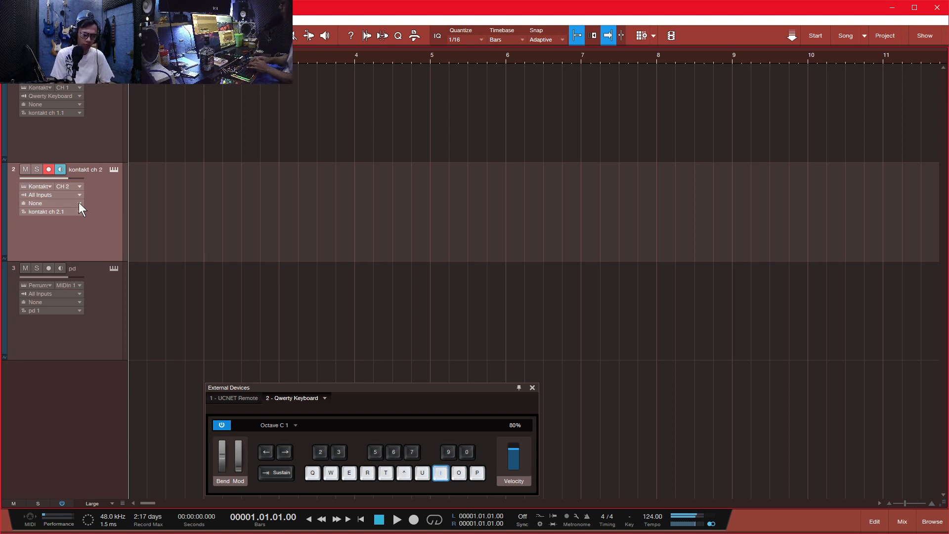
{"action": "key", "text": "o"}
{"action": "key", "text": "0"}
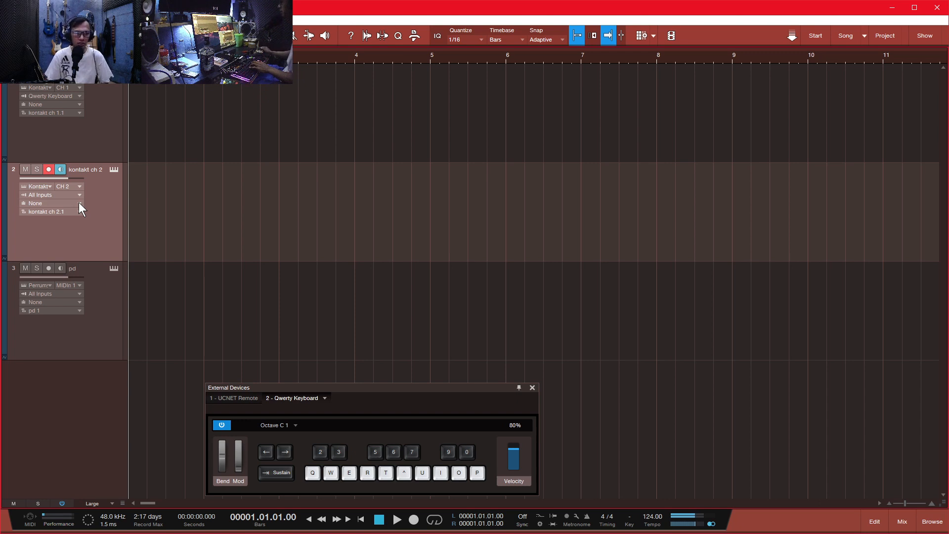
- Select the pd track and audition its two lowest natural notes, alternating between Q and W on the Qwerty Keyboard
{"action": "left_click", "coordinate": [101, 305]}
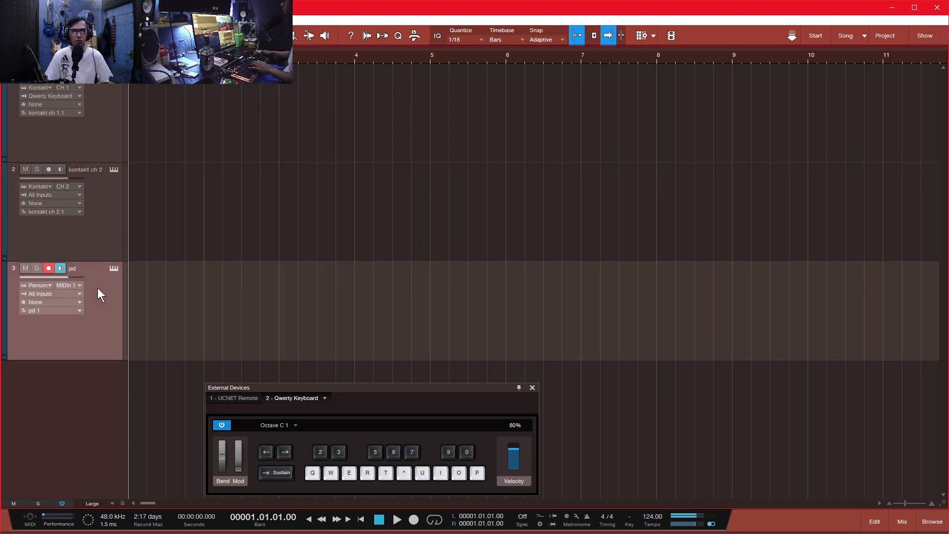
{"action": "key", "text": "q"}
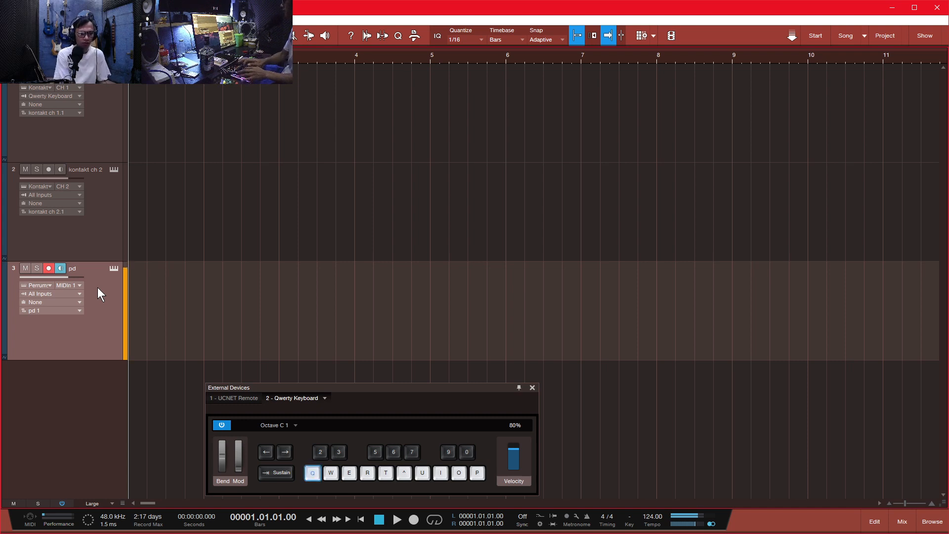
{"action": "key", "text": "w"}
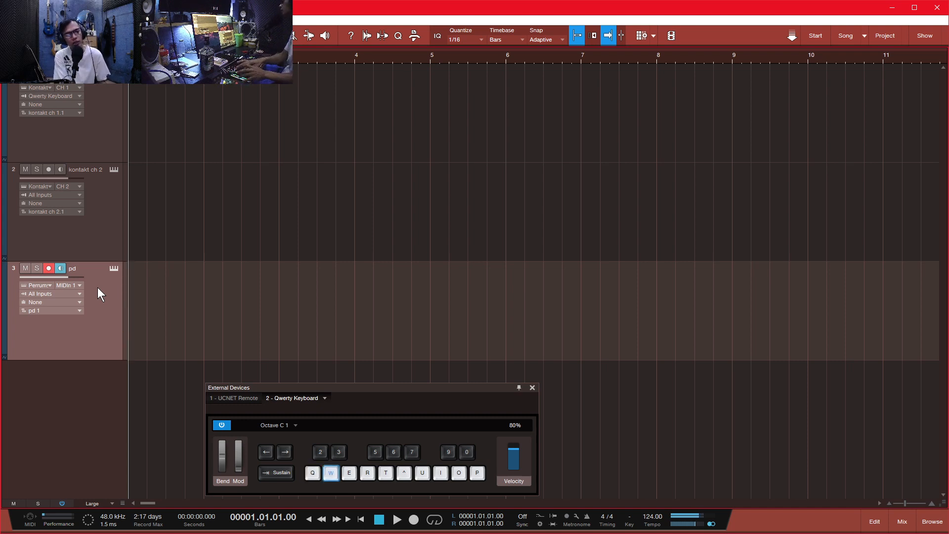
{"action": "key", "text": "q"}
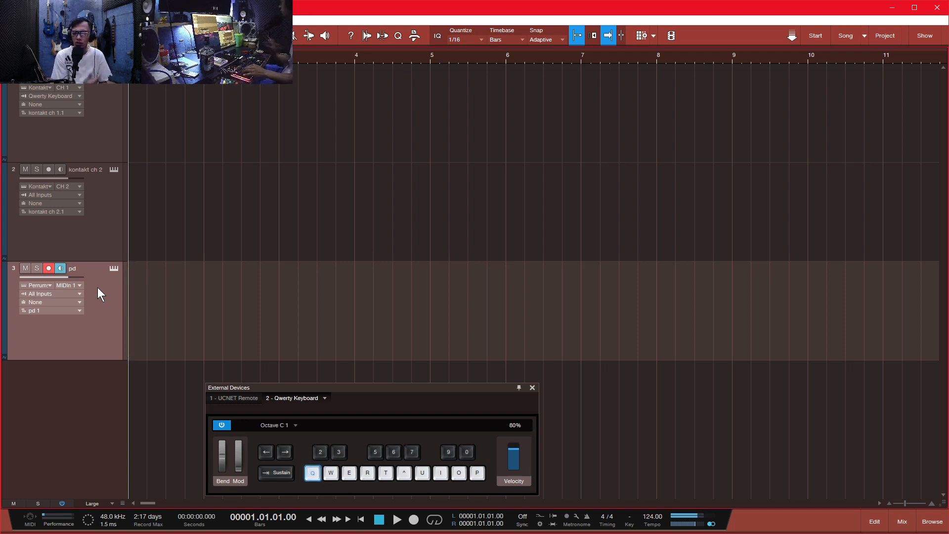
{"action": "key", "text": "w"}
{"action": "key", "text": "q"}
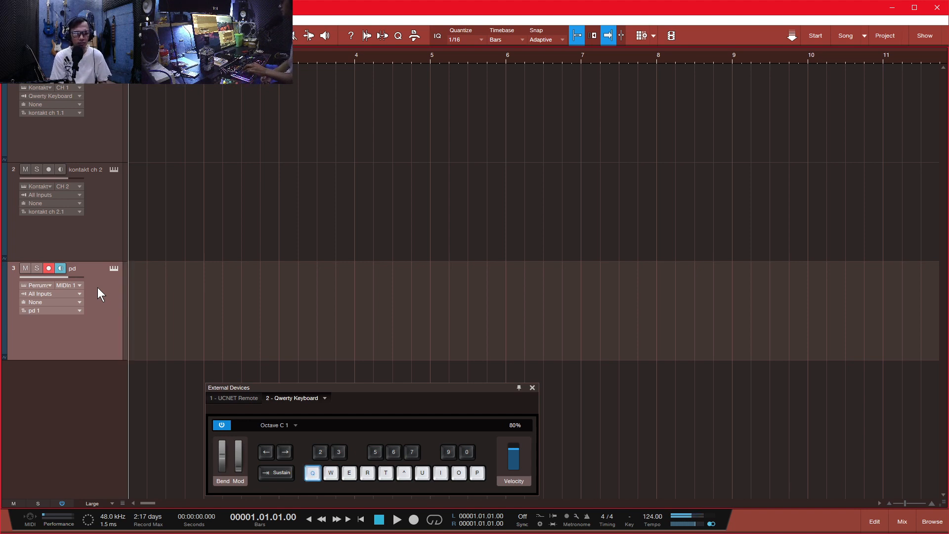
{"action": "key", "text": "w"}
{"action": "key", "text": "q"}
{"action": "key", "text": "w"}
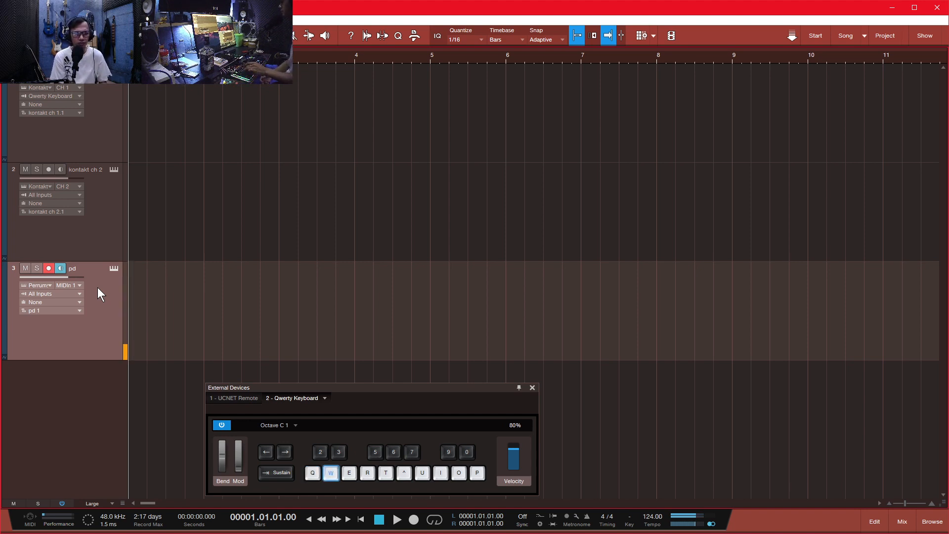
- Audition the pd track's remaining natural notes upward from E to P on the Qwerty Keyboard, ending with the Q and W notes again
{"action": "key", "text": "e"}
{"action": "key", "text": "r"}
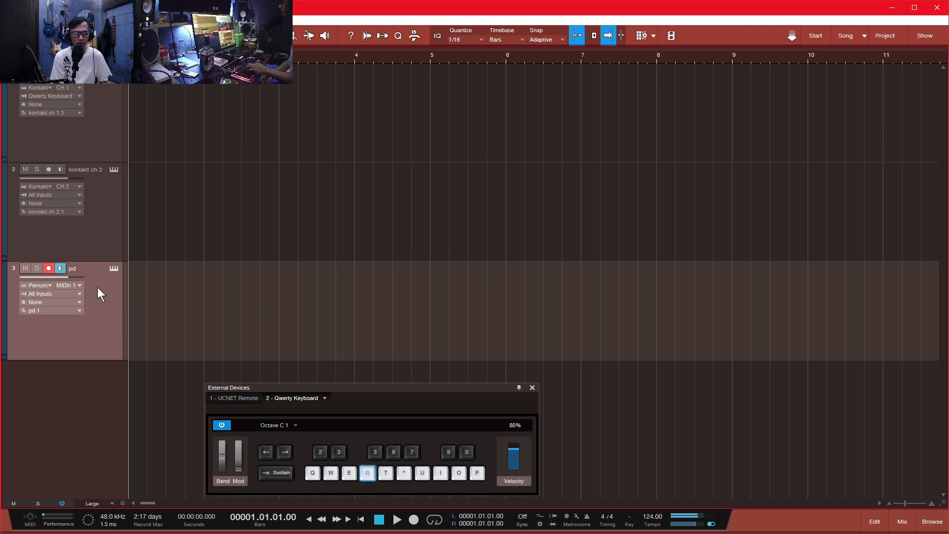
{"action": "key", "text": "t"}
{"action": "key", "text": "y"}
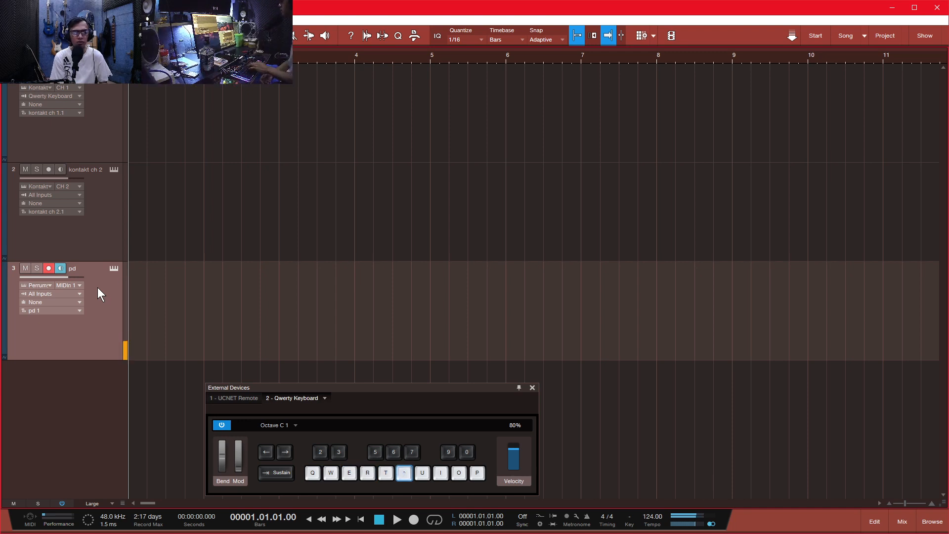
{"action": "key", "text": "u"}
{"action": "key", "text": "i"}
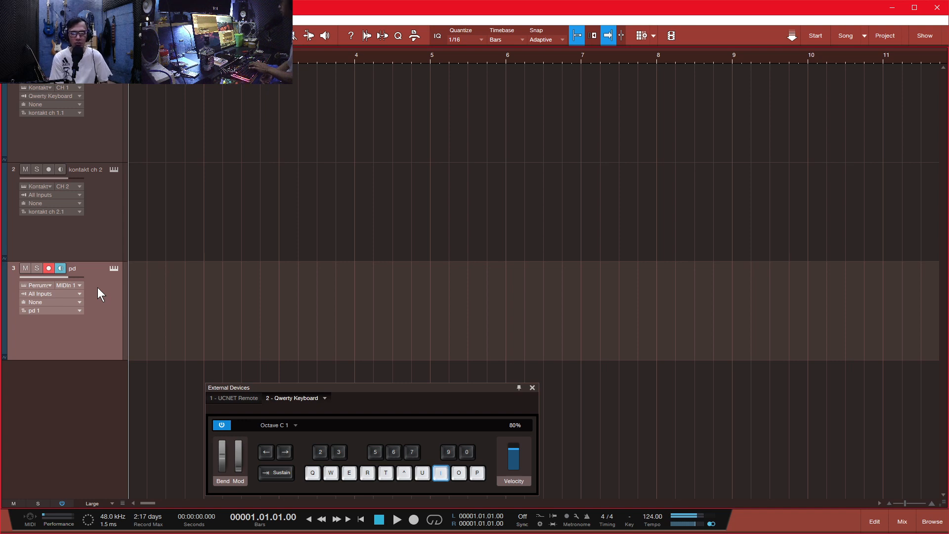
{"action": "key", "text": "o"}
{"action": "key", "text": "p"}
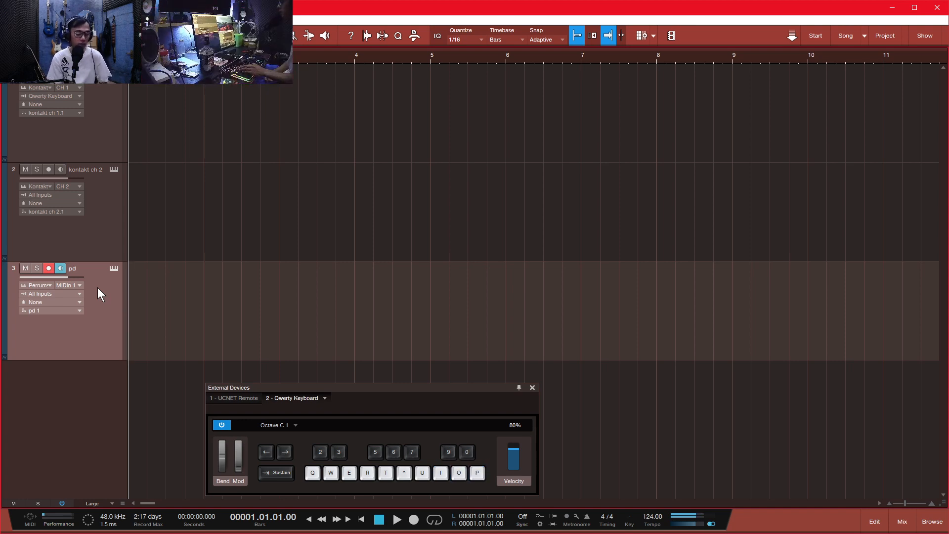
{"action": "key", "text": "q"}
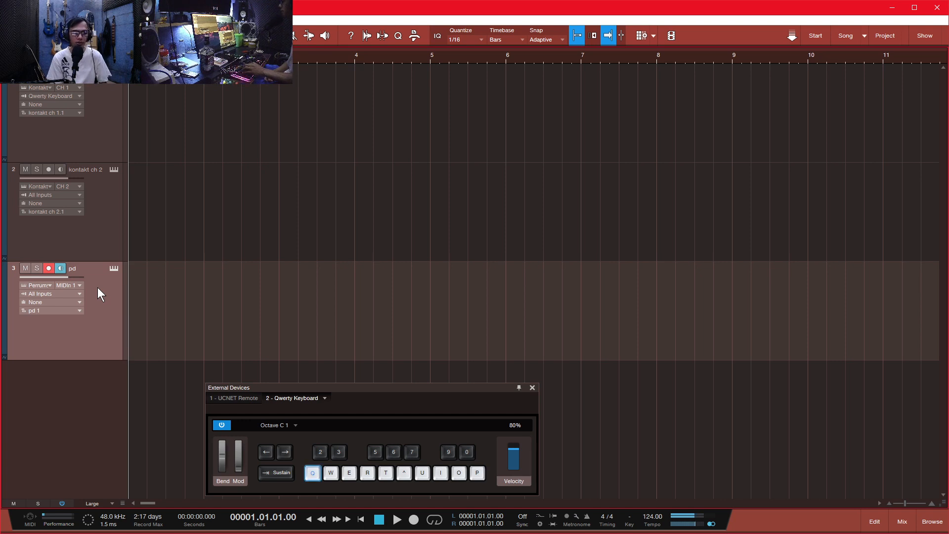
{"action": "key", "text": "w"}
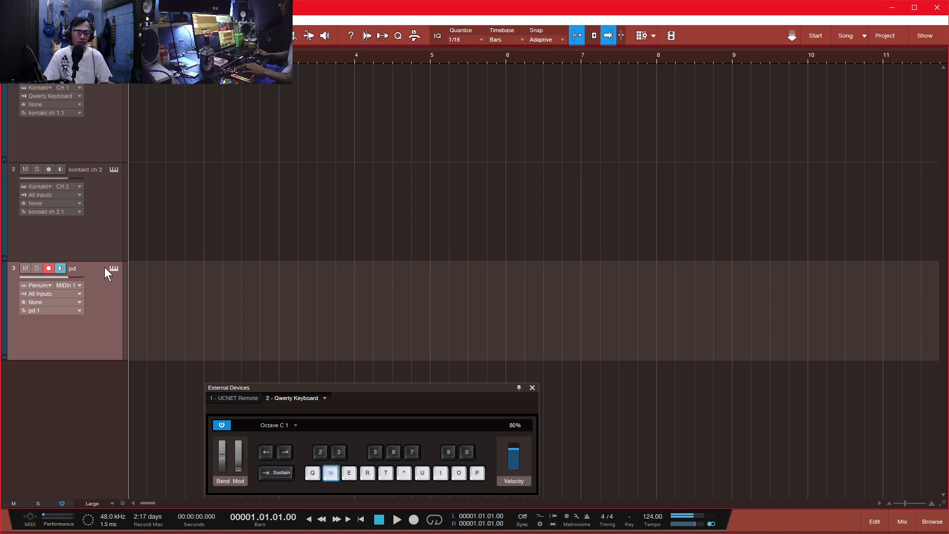
{"action": "key", "text": "q"}
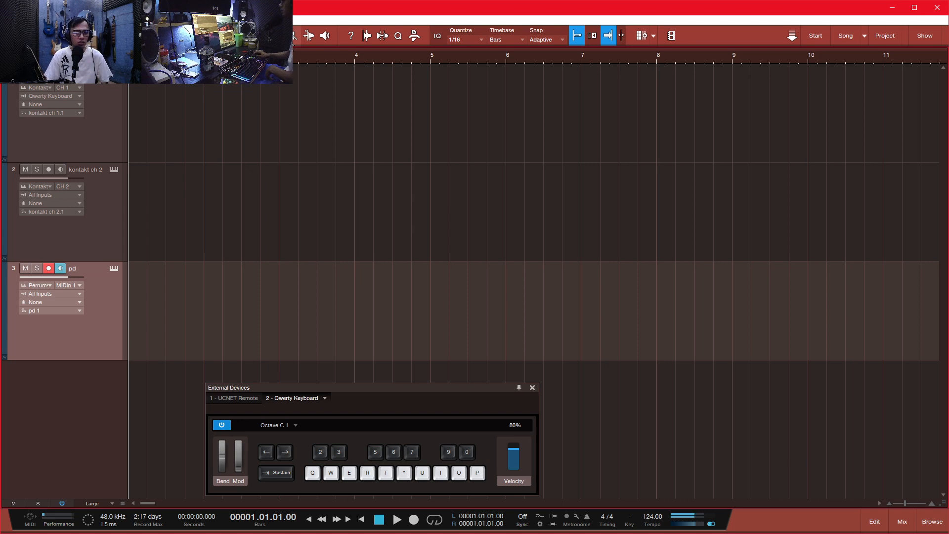
- Draw an empty instrument part about six bars long on the first Kontakt track and align its start with bar 1, with the Qwerty Keyboard closed
{"action": "left_click_drag", "start_coordinate": [138, 106], "coordinate": [588, 117]}
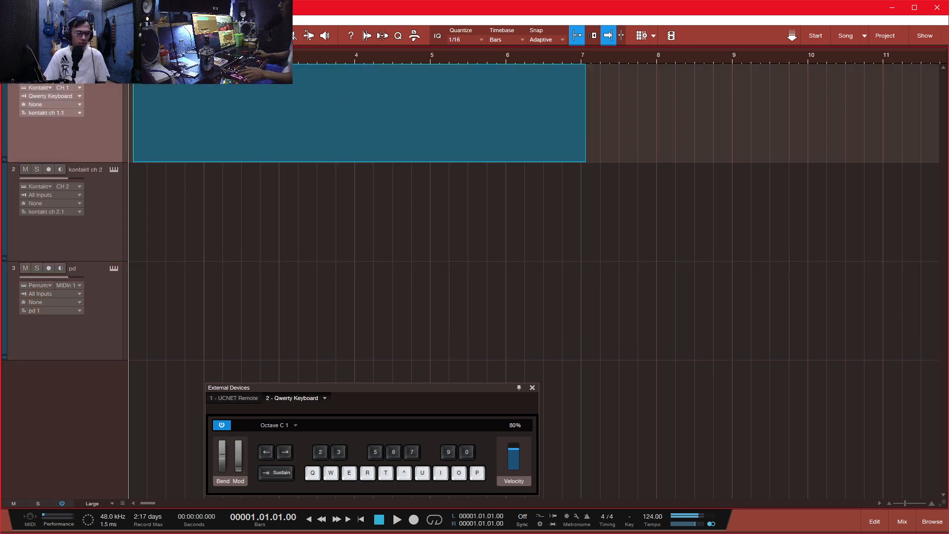
{"action": "left_click", "coordinate": [532, 388]}
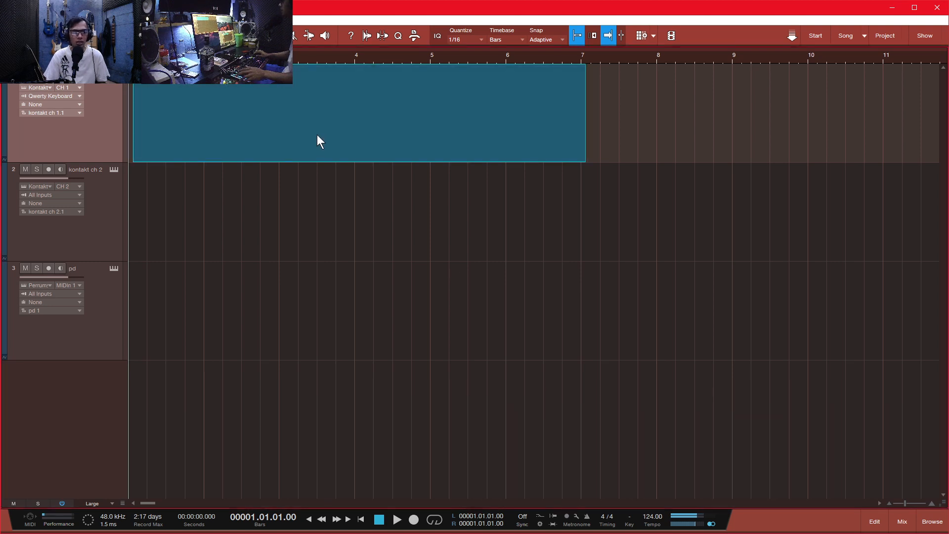
{"action": "left_click_drag", "start_coordinate": [317, 135], "coordinate": [297, 129]}
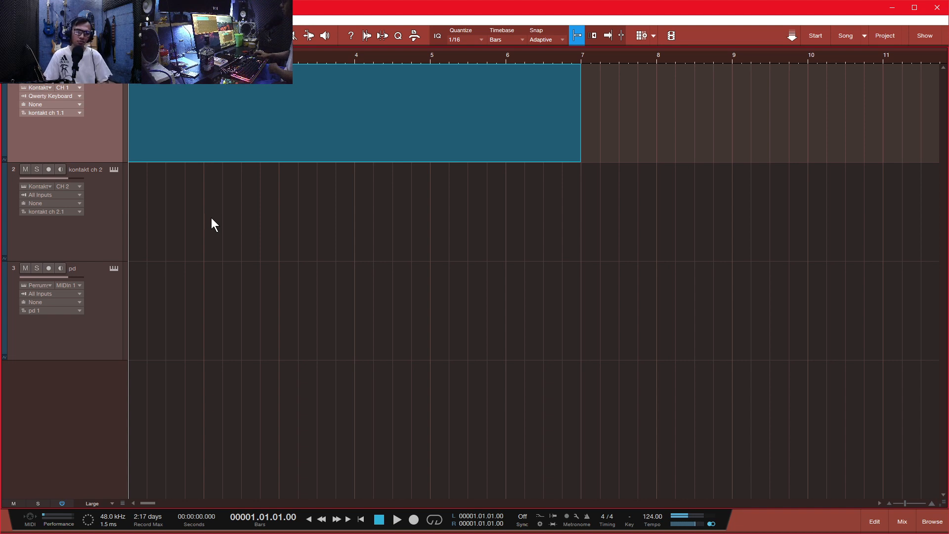
- Open the kontakt ch 1 part for note editing and compare the piano and drum views, ending in the piano view
{"action": "double_click", "coordinate": [239, 126]}
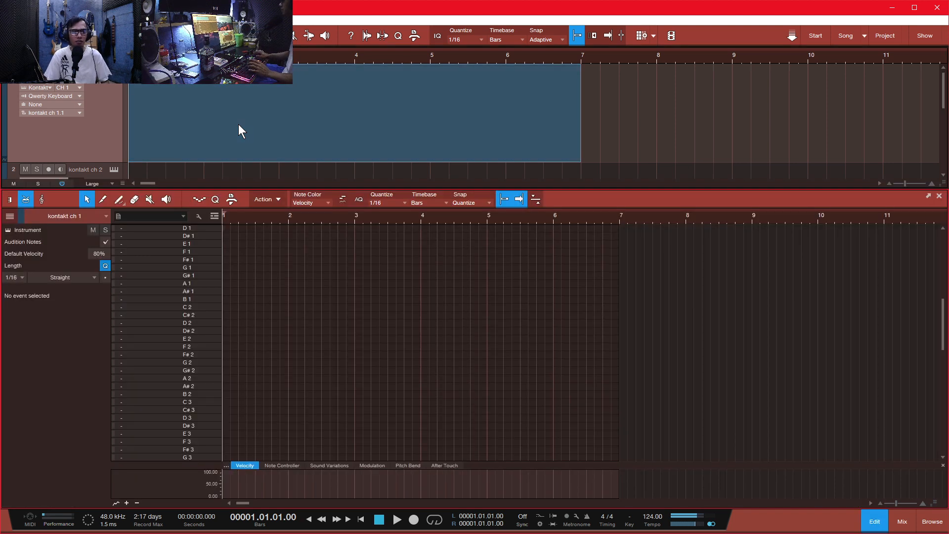
{"action": "left_click", "coordinate": [9, 200]}
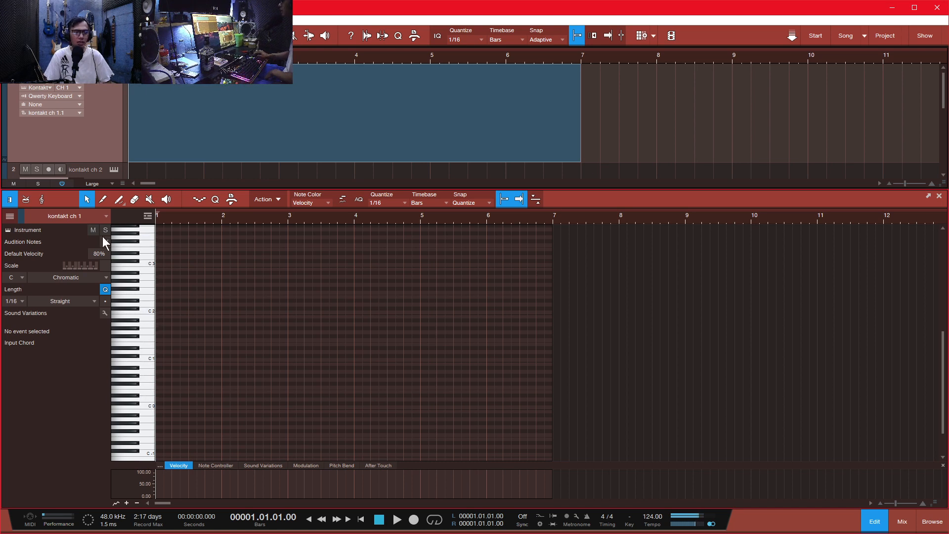
{"action": "left_click", "coordinate": [26, 201]}
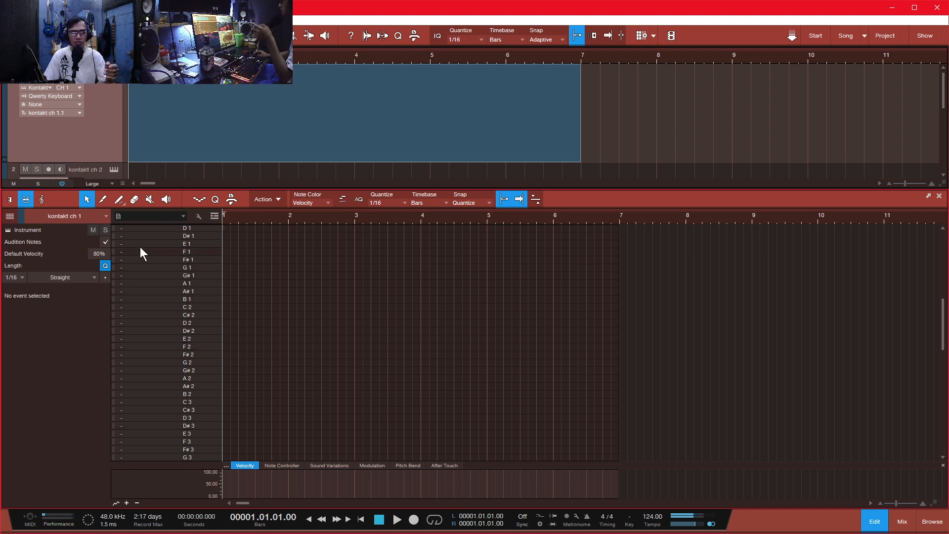
{"action": "left_click", "coordinate": [10, 200]}
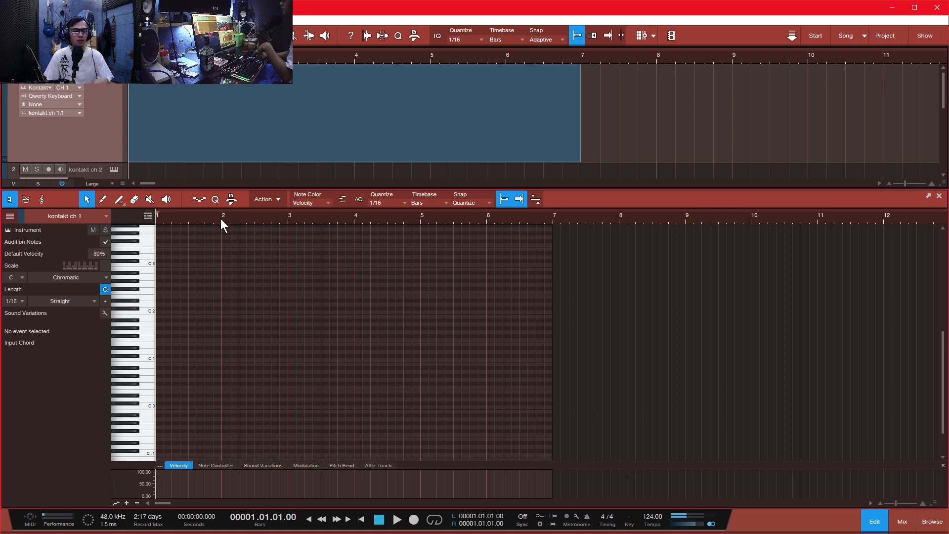
- Set the note editor's quantize to 1/1 and add a one-bar D#3 note at bar 3 in the kontakt ch 1 part
{"action": "scroll", "coordinate": [225, 215], "scroll_direction": "up", "scroll_amount": 5}
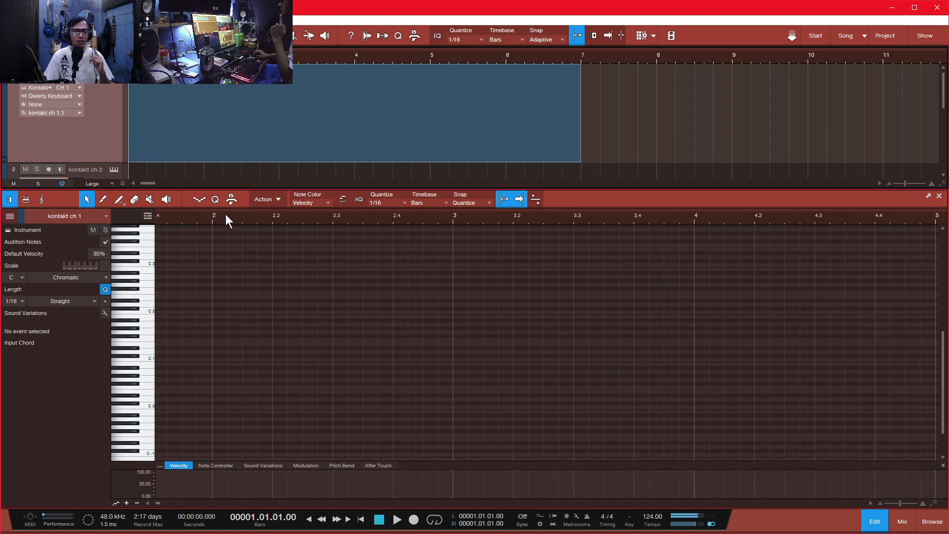
{"action": "left_click", "coordinate": [394, 205]}
{"action": "left_click", "coordinate": [384, 222]}
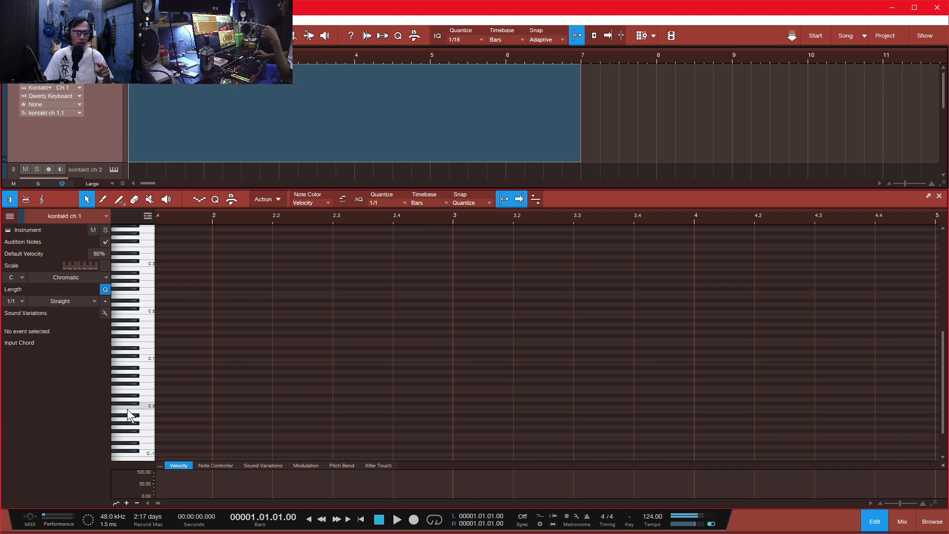
{"action": "scroll", "coordinate": [134, 405], "scroll_direction": "down", "scroll_amount": 1}
{"action": "scroll", "coordinate": [141, 284], "scroll_direction": "up", "scroll_amount": 2}
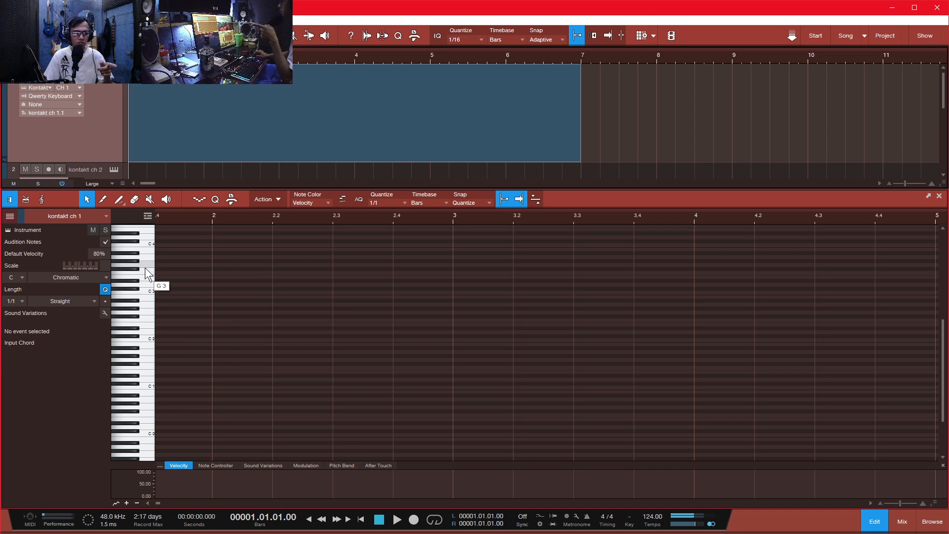
{"action": "scroll", "coordinate": [144, 267], "scroll_direction": "up", "scroll_amount": 1}
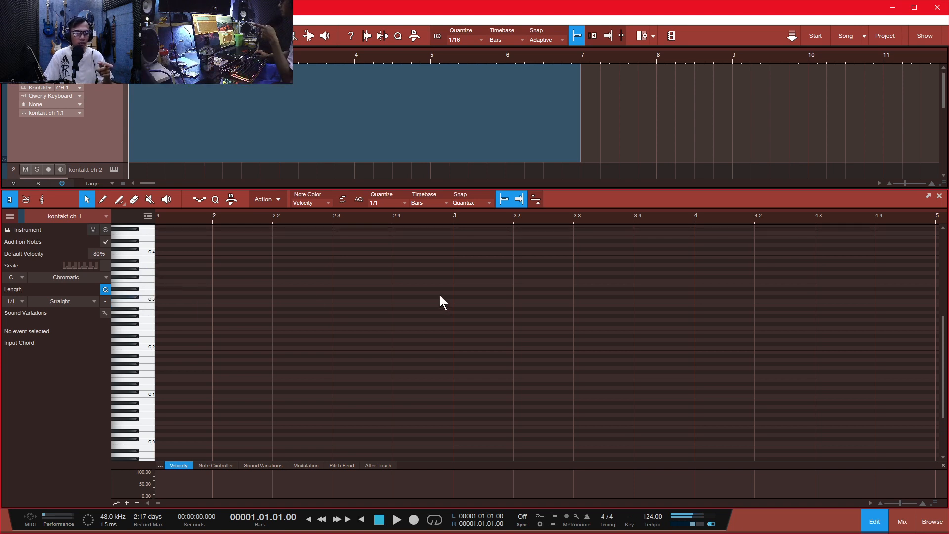
{"action": "left_click", "coordinate": [456, 287]}
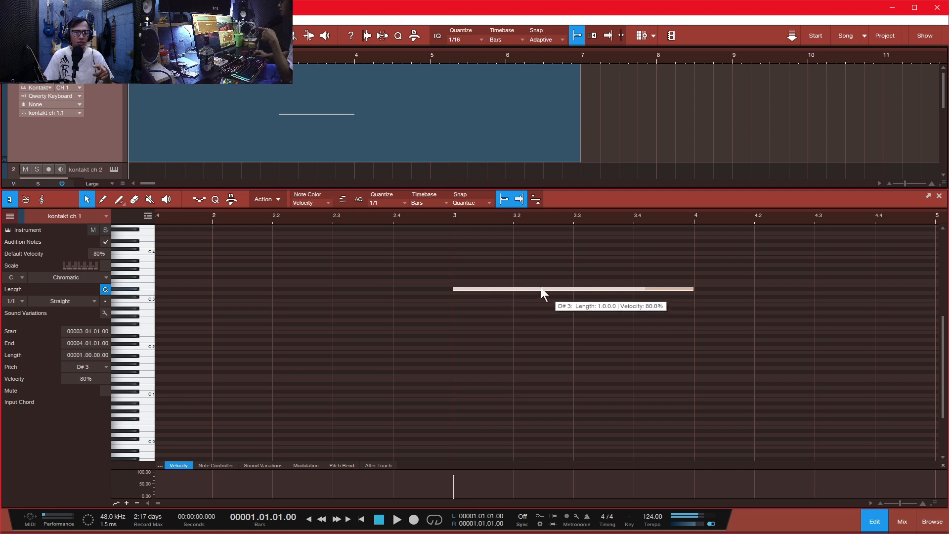
- Place the playhead at bar 3 and play the kontakt ch 1 note twice
{"action": "left_click", "coordinate": [451, 218]}
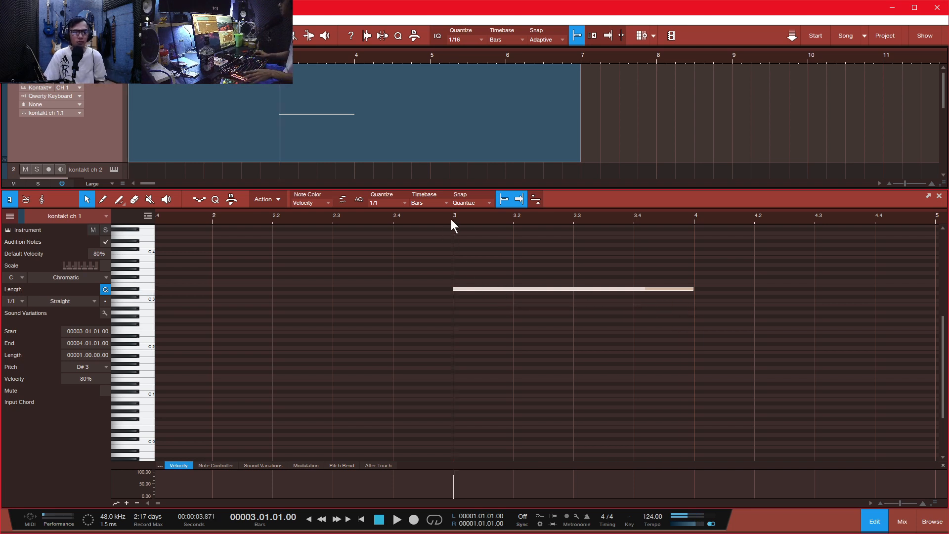
{"action": "key", "text": "space"}
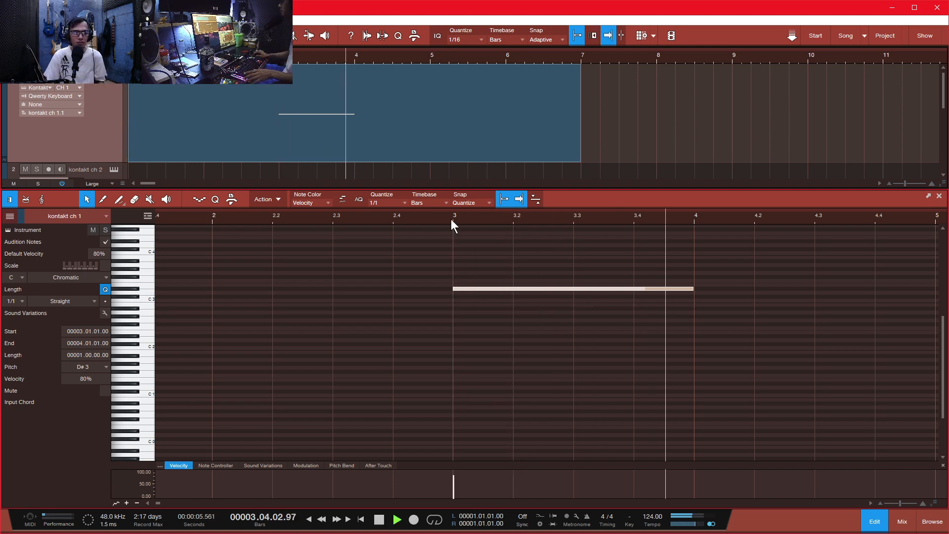
{"action": "key", "text": "space"}
{"action": "key", "text": "space"}
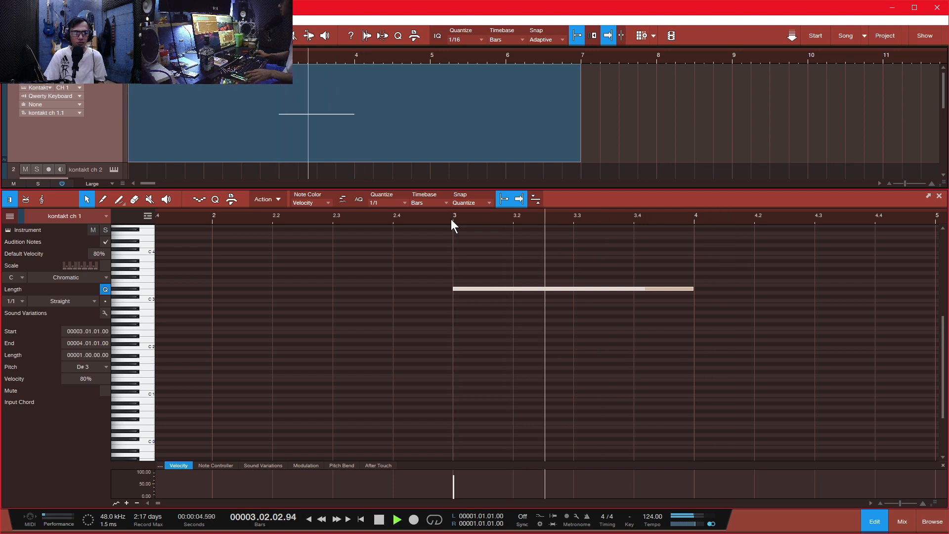
{"action": "key", "text": "space"}
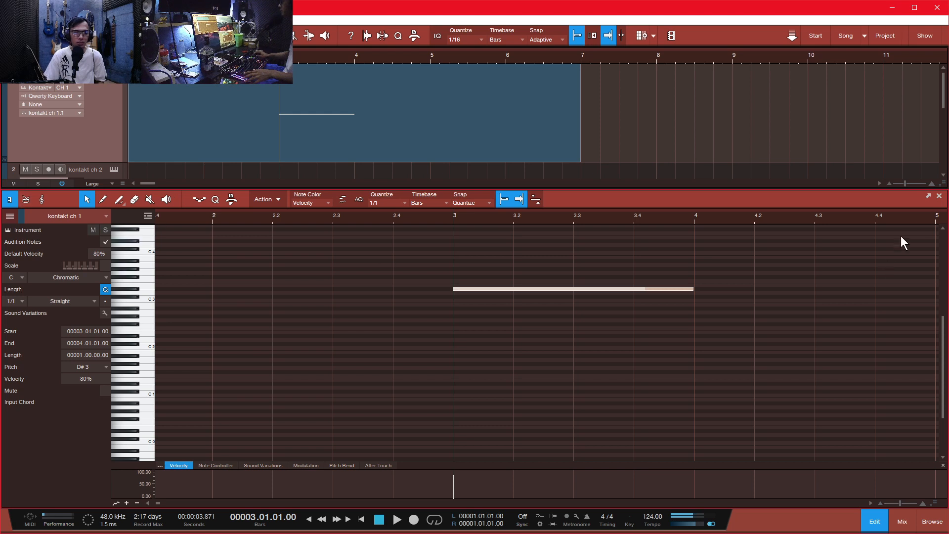
- Draw an instrument part from bar 1 to bar 7 on the kontakt ch 2 track and open it for note editing
{"action": "left_click", "coordinate": [939, 196]}
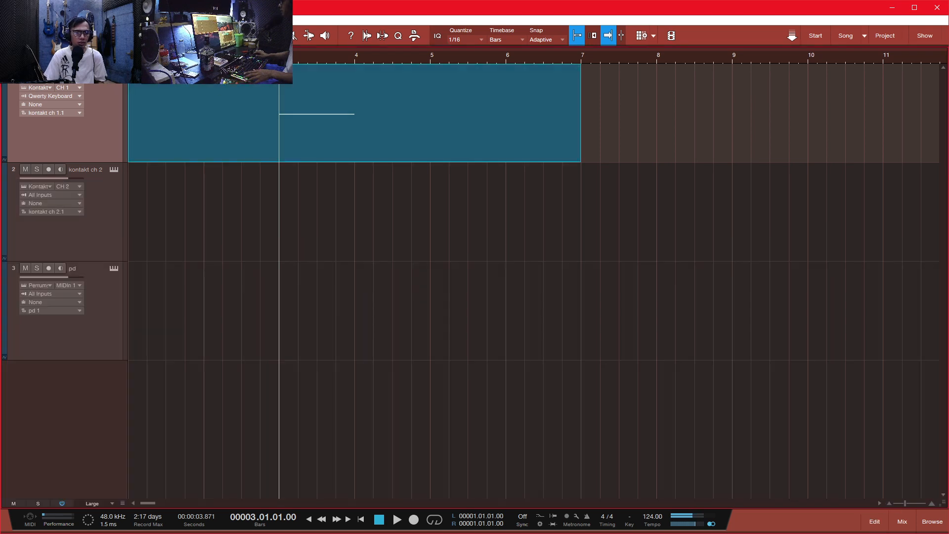
{"action": "mouse_move", "coordinate": [134, 191]}
{"action": "left_mouse_down"}
{"action": "mouse_move", "coordinate": [598, 218]}
{"action": "mouse_move", "coordinate": [584, 218]}
{"action": "left_mouse_up"}
{"action": "double_click", "coordinate": [416, 216]}
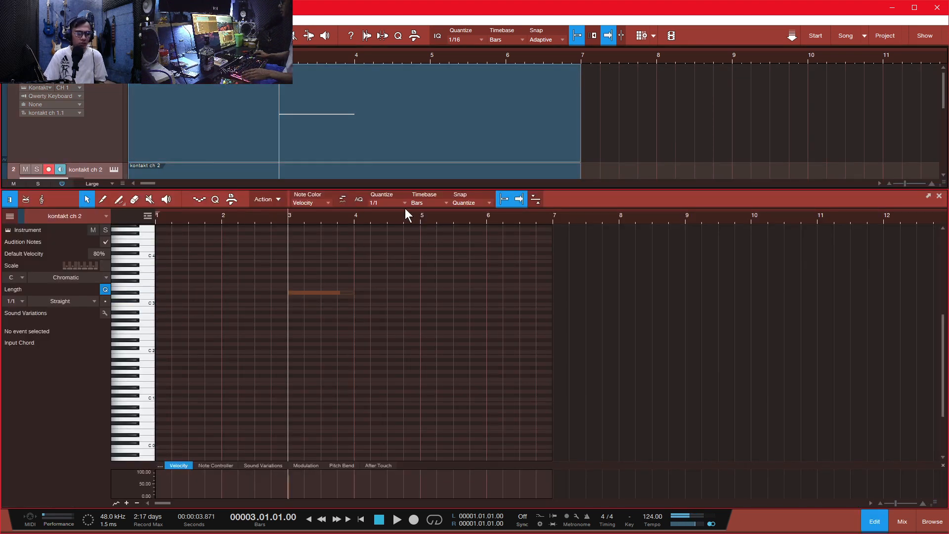
- Add a one-bar note at bar 3 to the kontakt ch 2 part and raise its pitch to E3
{"action": "double_click", "coordinate": [292, 292]}
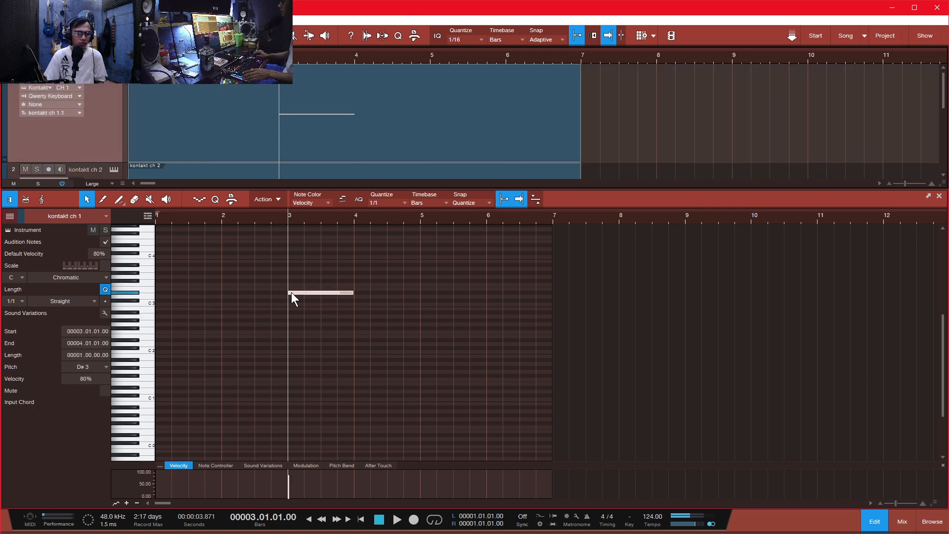
{"action": "double_click", "coordinate": [292, 292]}
{"action": "left_click", "coordinate": [75, 218]}
{"action": "left_click", "coordinate": [65, 241]}
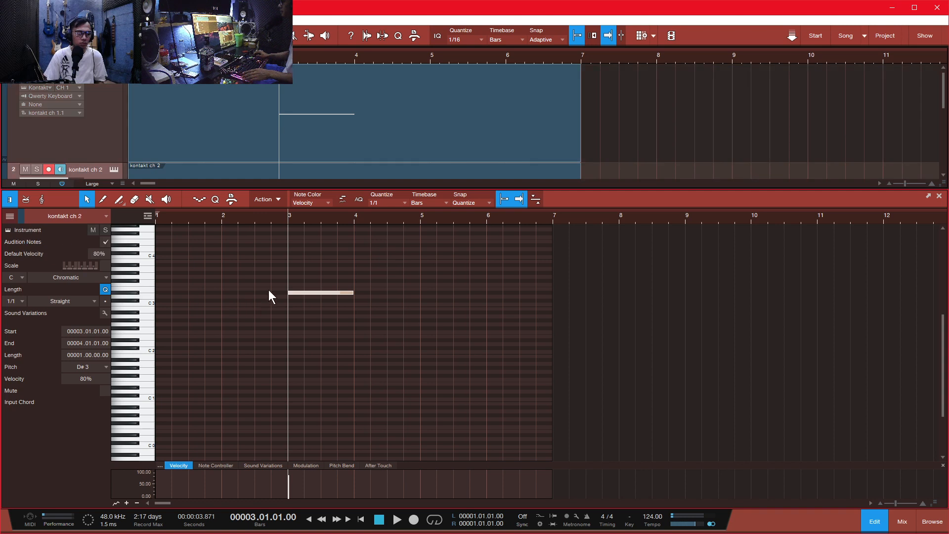
{"action": "left_click_drag", "start_coordinate": [295, 289], "coordinate": [295, 284]}
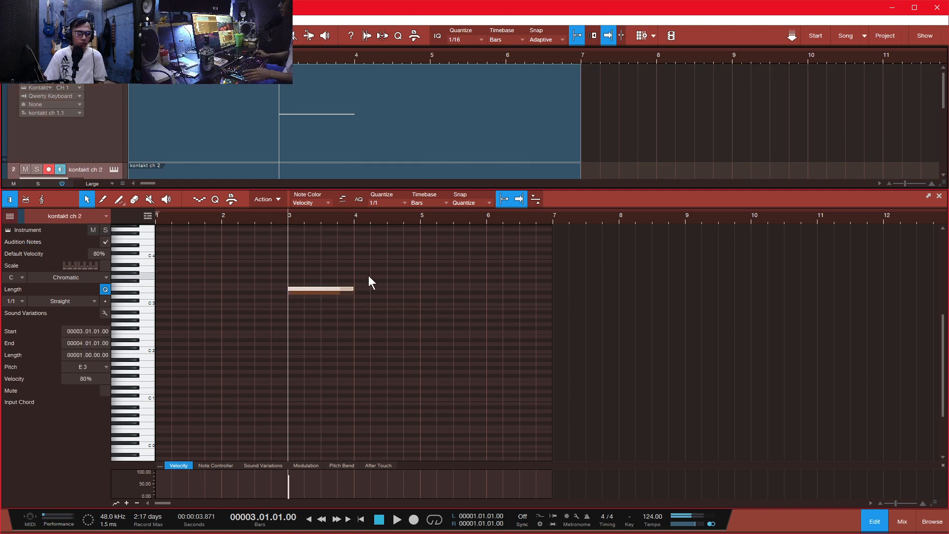
- Play the kontakt ch 1 and kontakt ch 2 notes together from bar 3 with the note rows enlarged
{"action": "key", "text": "space"}
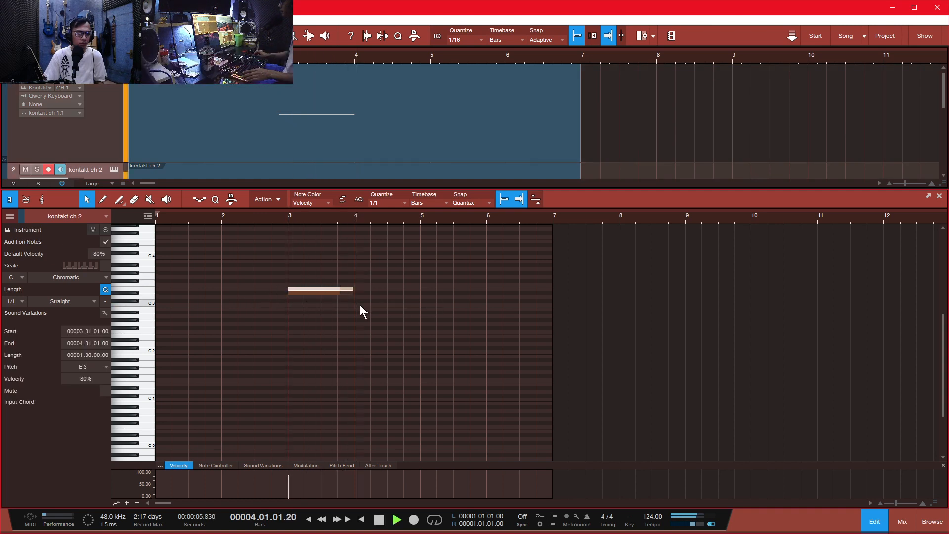
{"action": "key", "text": "space"}
{"action": "scroll", "coordinate": [444, 339], "scroll_direction": "up", "scroll_amount": 5}
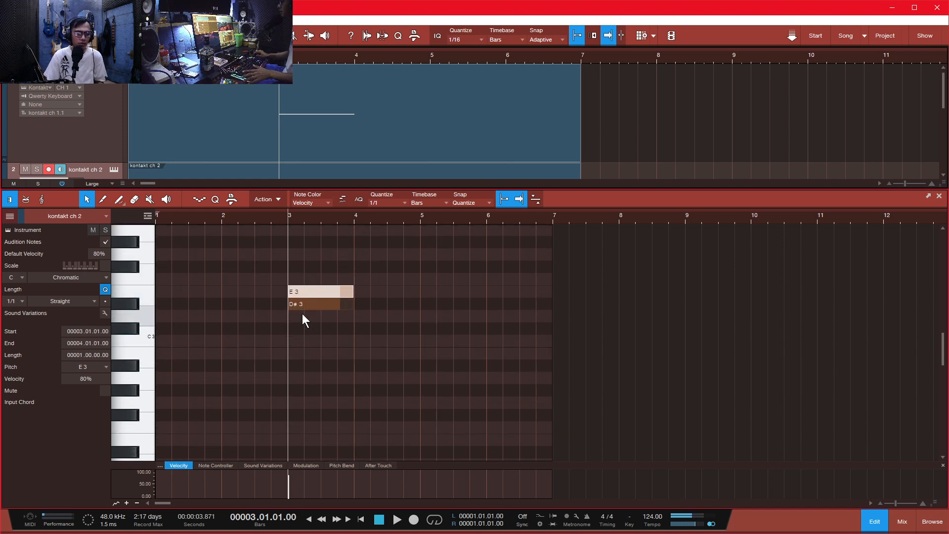
{"action": "key", "text": "space"}
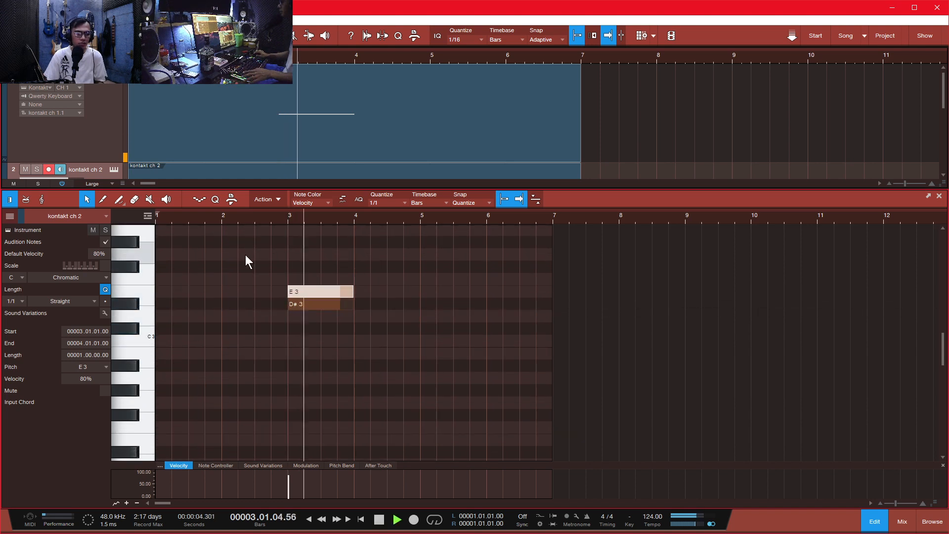
{"action": "key", "text": "space"}
- Show the note editor's track list and display kontakt ch 1 and kontakt ch 2 one at a time, playing from bar 3 with each
{"action": "left_click", "coordinate": [11, 216]}
{"action": "left_click", "coordinate": [11, 241]}
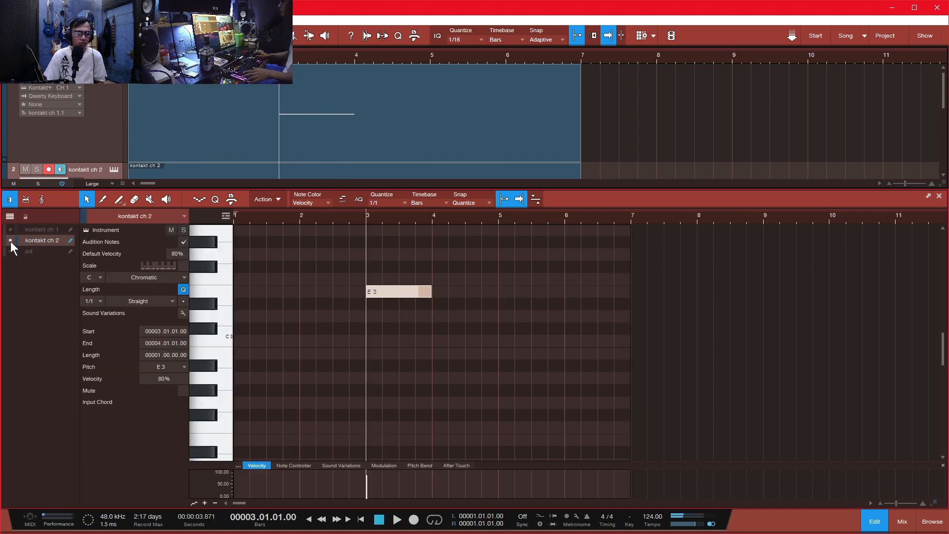
{"action": "left_click", "coordinate": [42, 230]}
{"action": "key", "text": "space"}
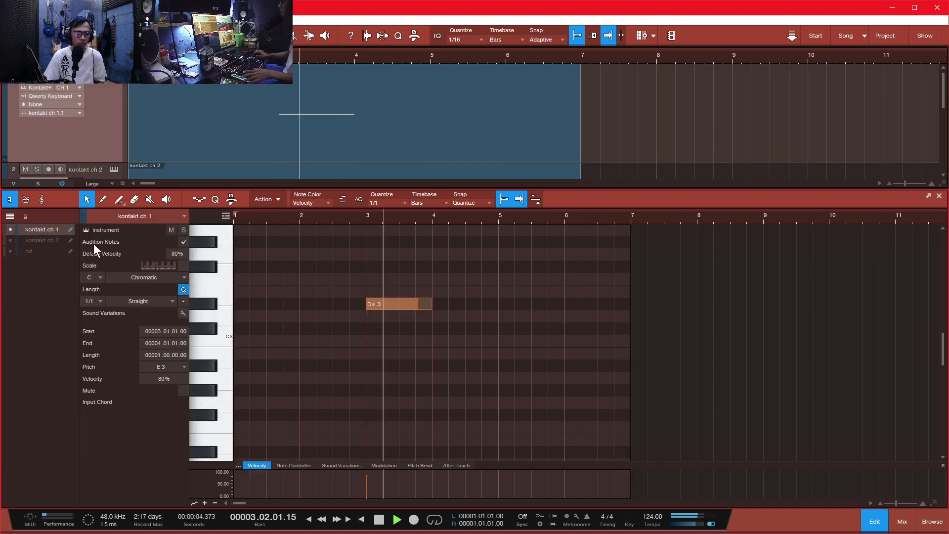
{"action": "left_click", "coordinate": [50, 239]}
{"action": "key", "text": "space"}
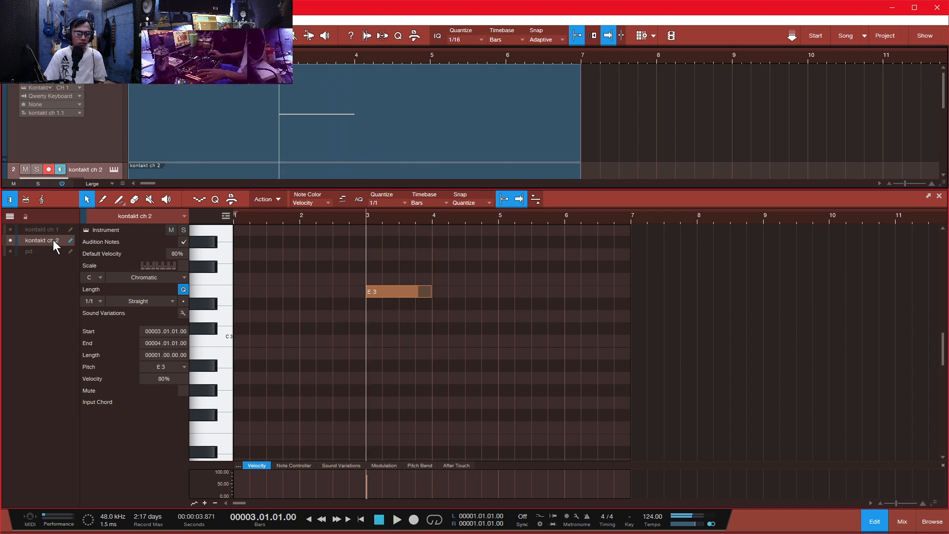
{"action": "key", "text": "space"}
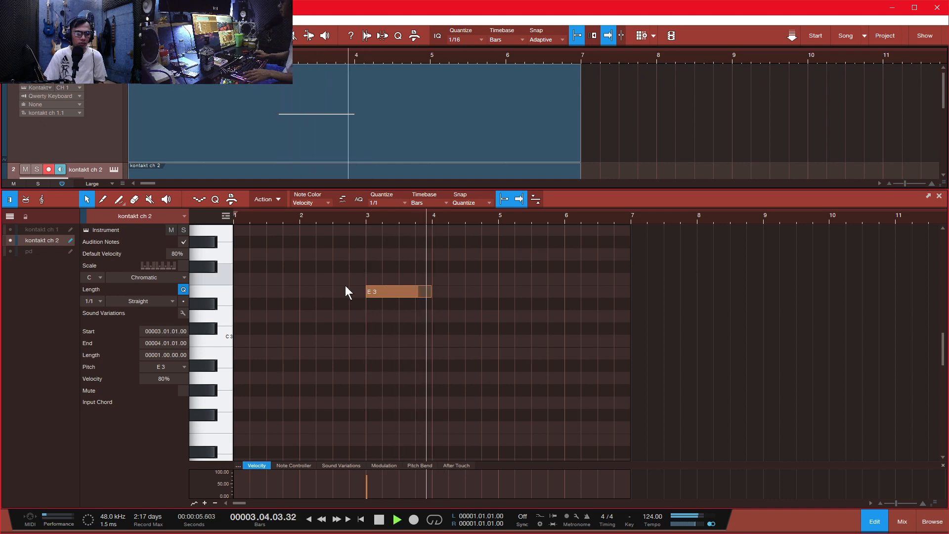
{"action": "key", "text": "space"}
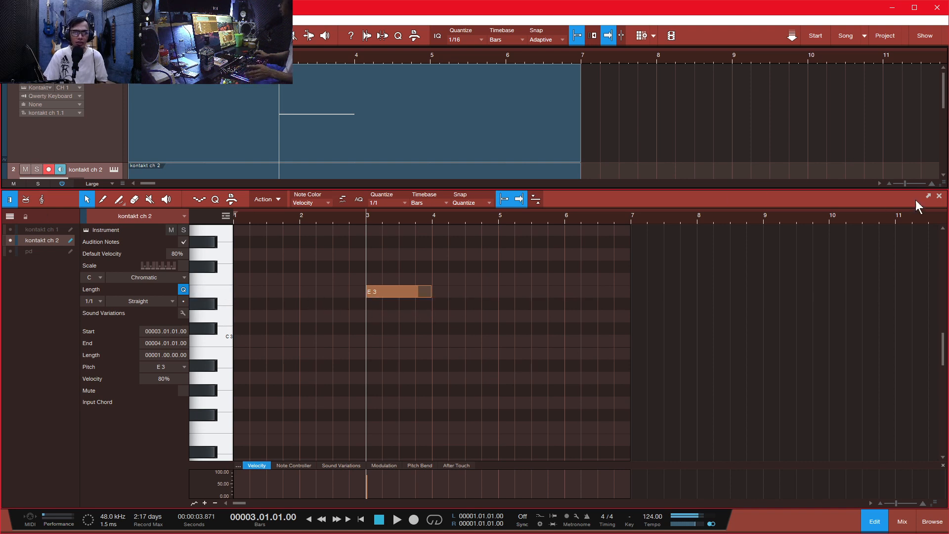
- Draw an instrument part from bar 4 to bar 7 on the pd track and open it for note editing
{"action": "left_click", "coordinate": [940, 196]}
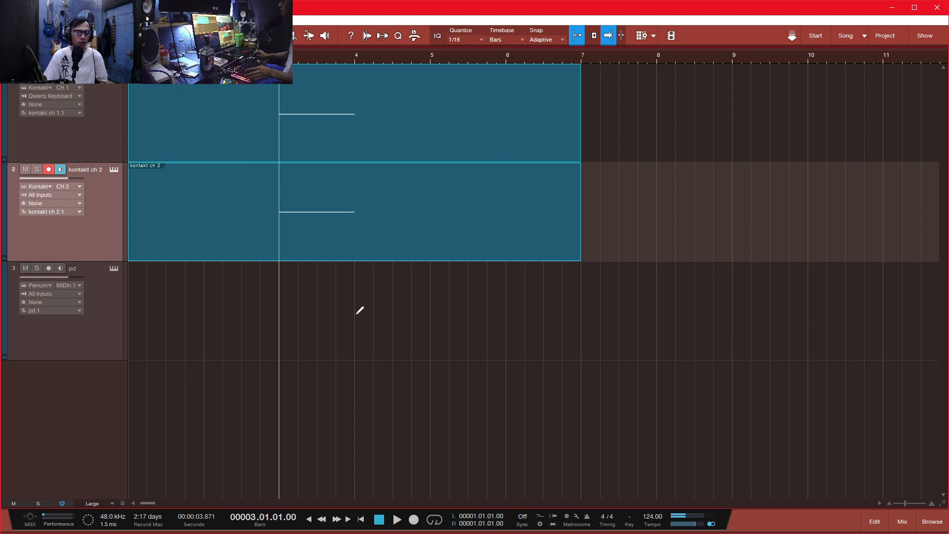
{"action": "mouse_move", "coordinate": [359, 310]}
{"action": "left_mouse_down"}
{"action": "mouse_move", "coordinate": [610, 332]}
{"action": "mouse_move", "coordinate": [576, 333]}
{"action": "mouse_move", "coordinate": [586, 332]}
{"action": "left_mouse_up"}
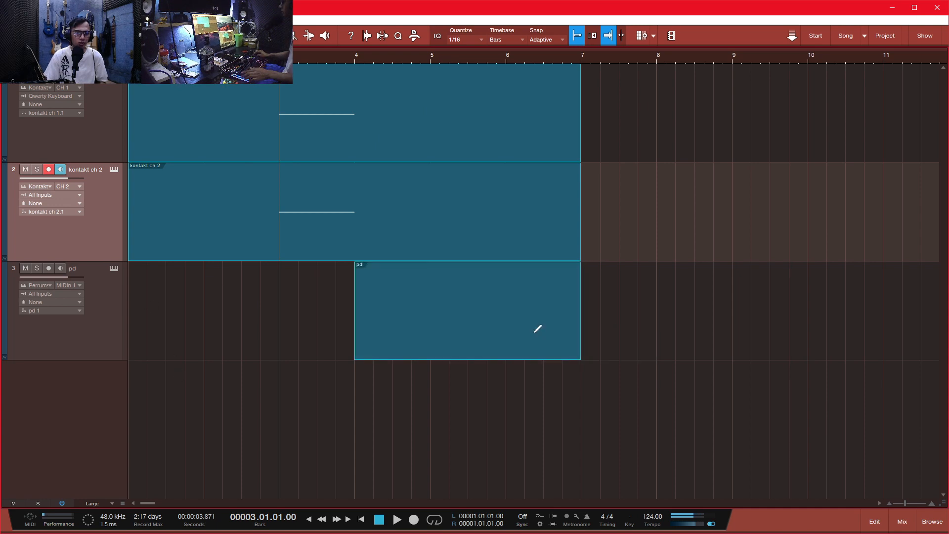
{"action": "double_click", "coordinate": [513, 322]}
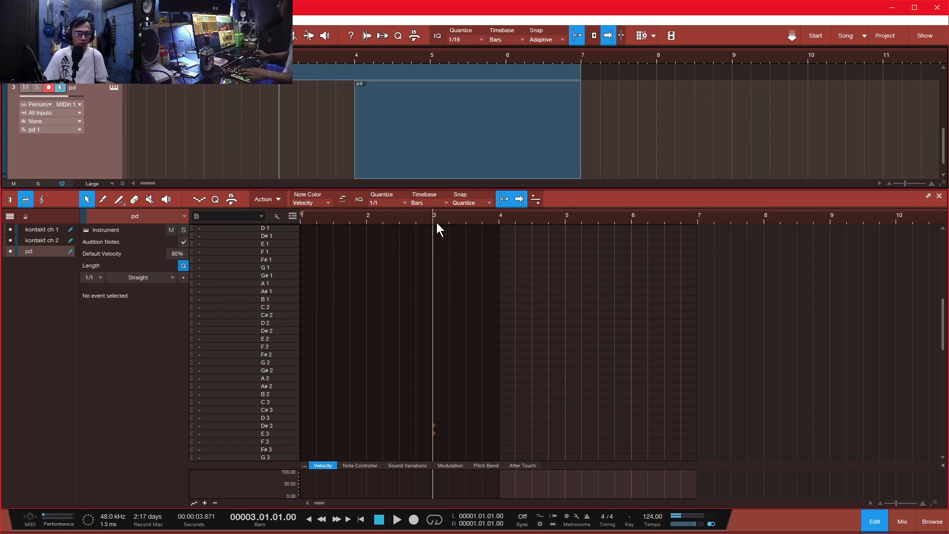
{"action": "left_click_drag", "start_coordinate": [437, 223], "coordinate": [427, 278]}
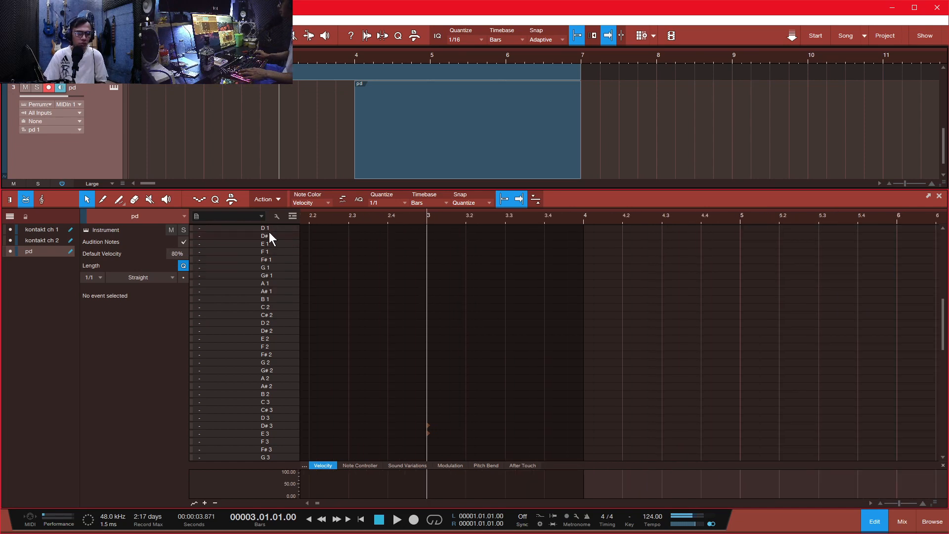
{"action": "double_click", "coordinate": [431, 229]}
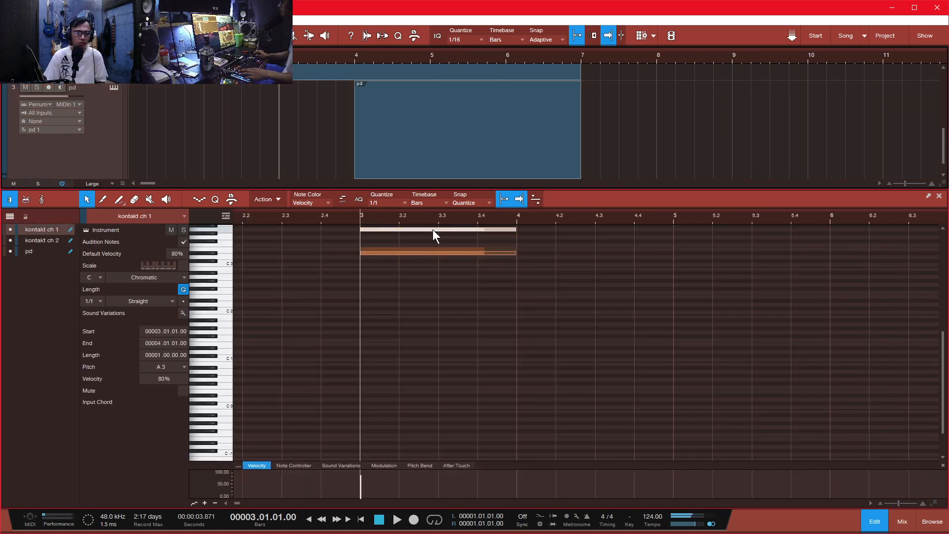
{"action": "key", "text": "ctrl+z"}
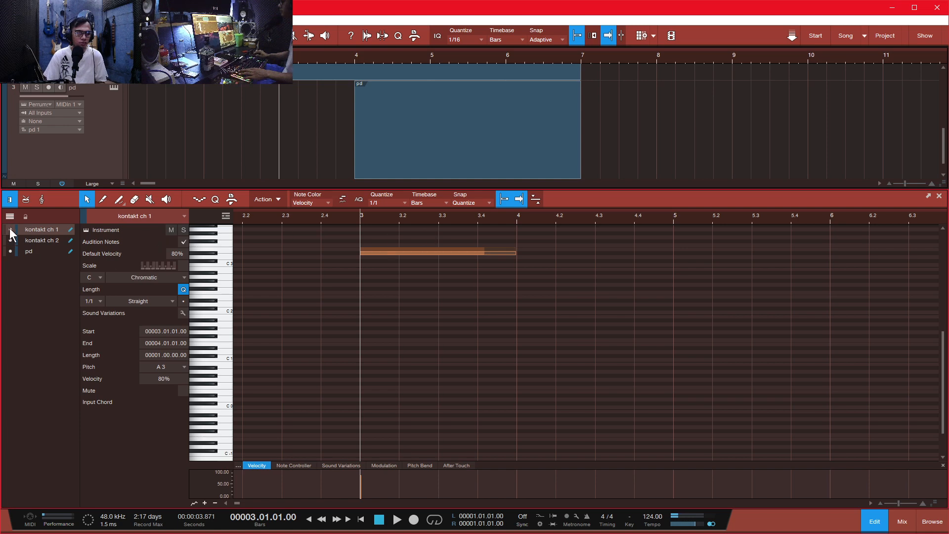
- Show only the pd track in the note editor, move the playhead to bar 4 and add an E3 note there
{"action": "left_click", "coordinate": [11, 251]}
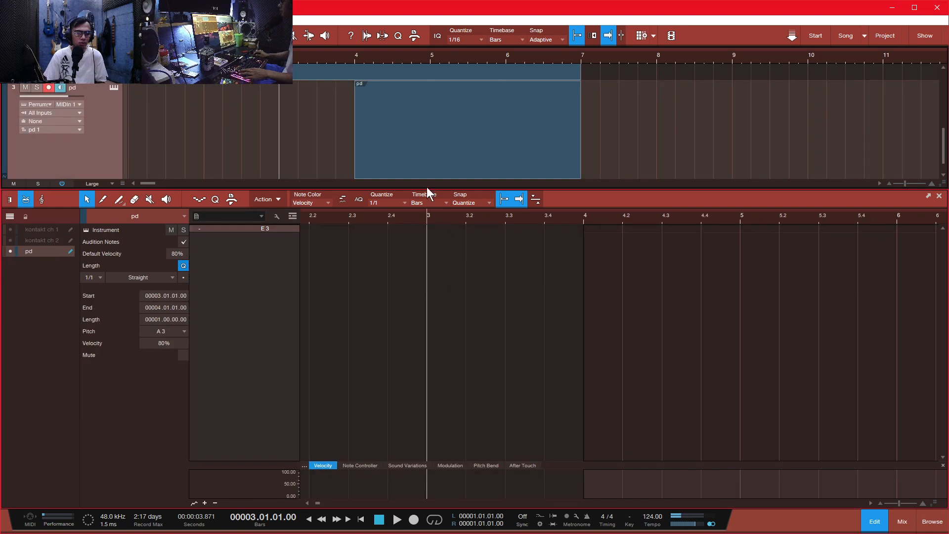
{"action": "scroll", "coordinate": [464, 98], "scroll_direction": "down", "scroll_amount": 1}
{"action": "left_click", "coordinate": [365, 73]}
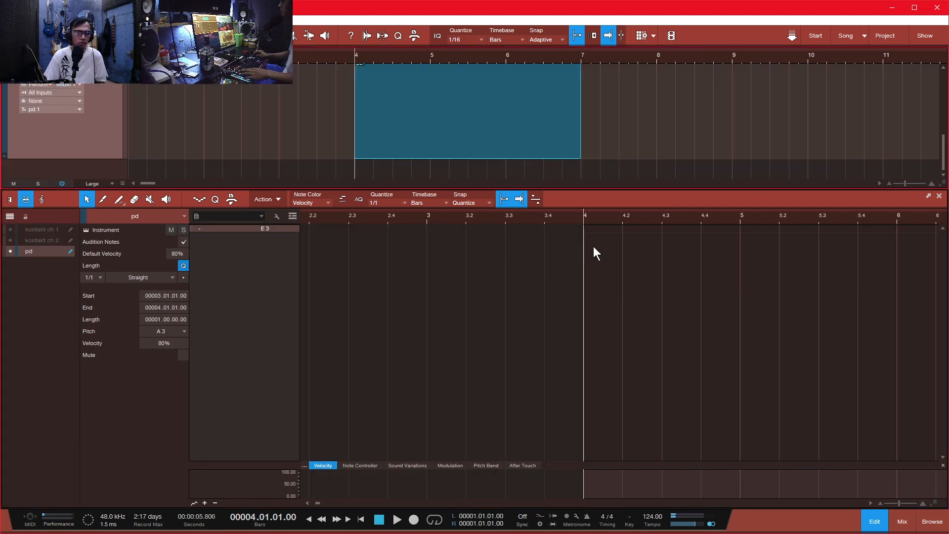
{"action": "left_click", "coordinate": [589, 229]}
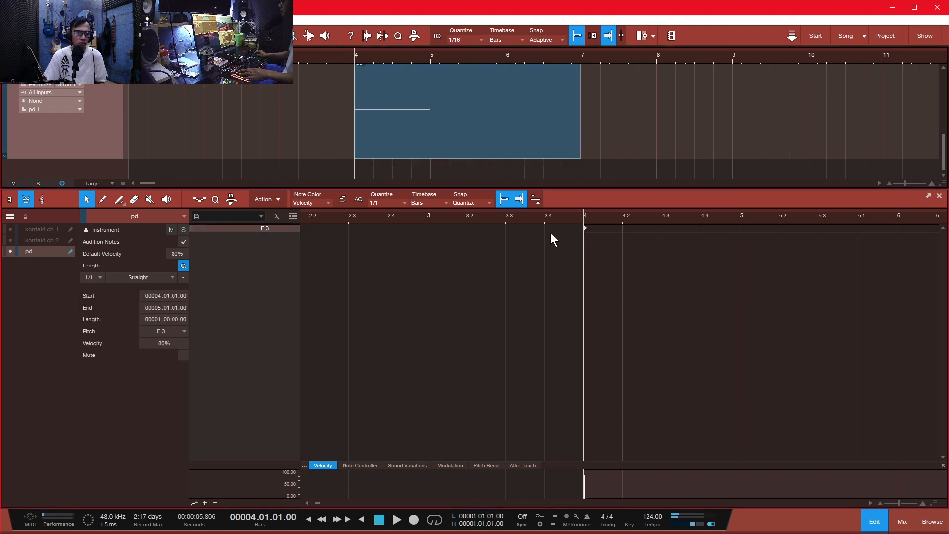
- Display the pd track's notes in piano view and play them from bar 4
{"action": "left_click", "coordinate": [9, 200]}
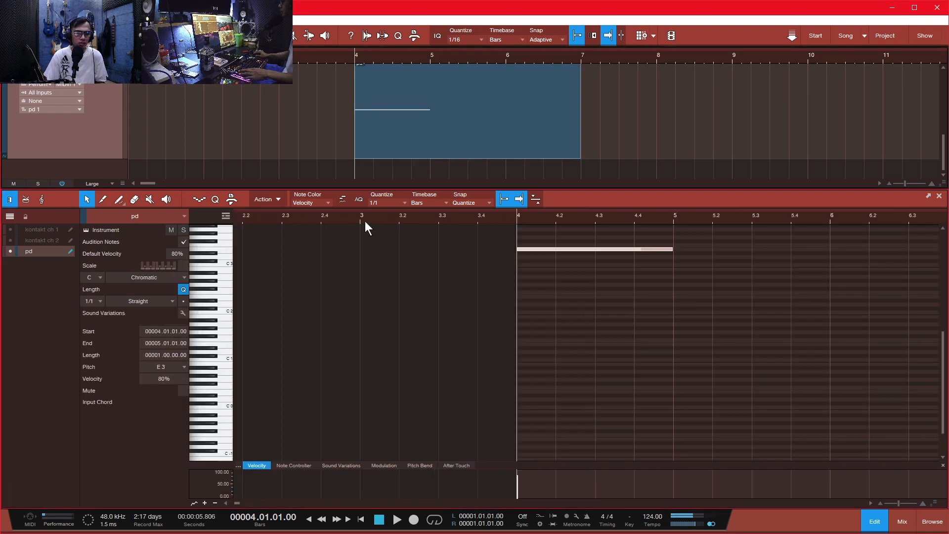
{"action": "key", "text": "space"}
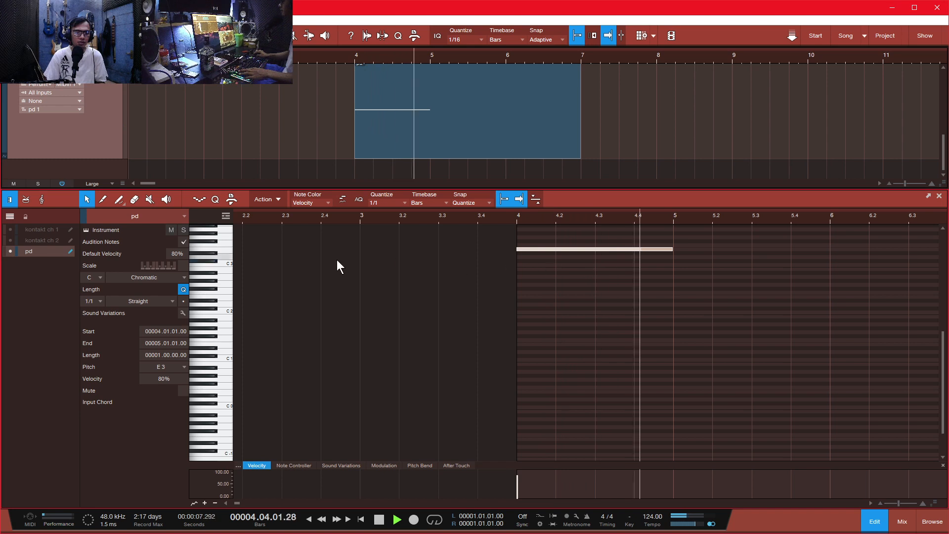
{"action": "key", "text": "space"}
{"action": "key", "text": "space"}
{"action": "key", "text": "space"}
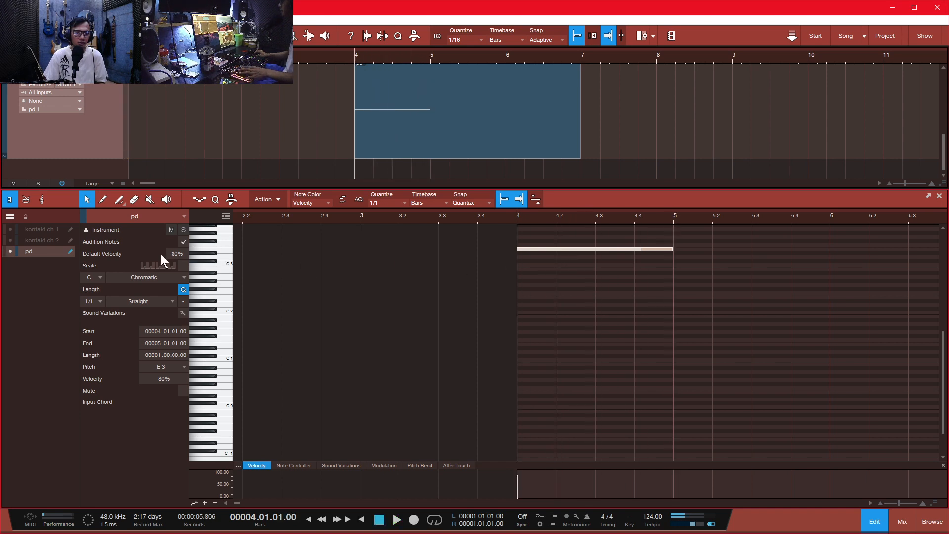
- Display the pd track's notes in drum view and close the note editor
{"action": "left_click", "coordinate": [26, 200]}
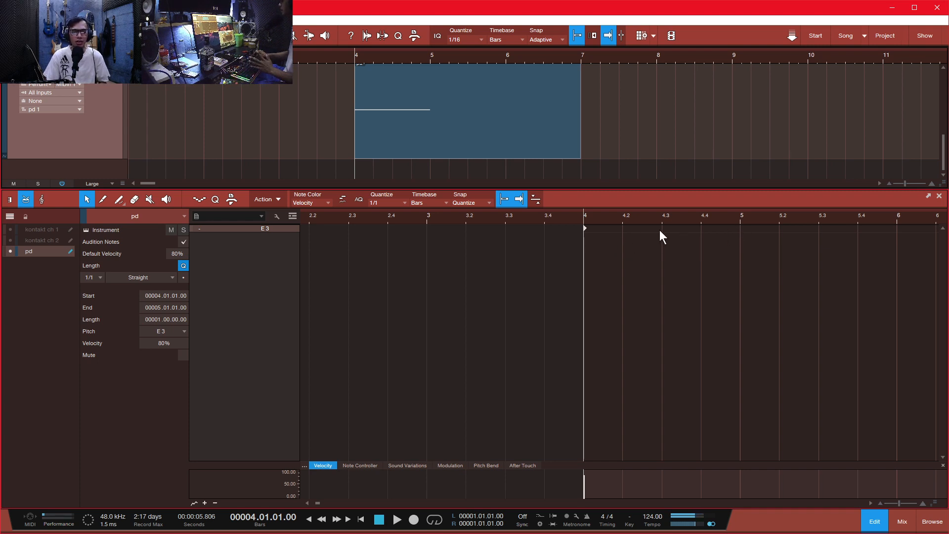
{"action": "scroll", "coordinate": [587, 214], "scroll_direction": "up", "scroll_amount": 3}
{"action": "scroll", "coordinate": [586, 215], "scroll_direction": "down", "scroll_amount": 4}
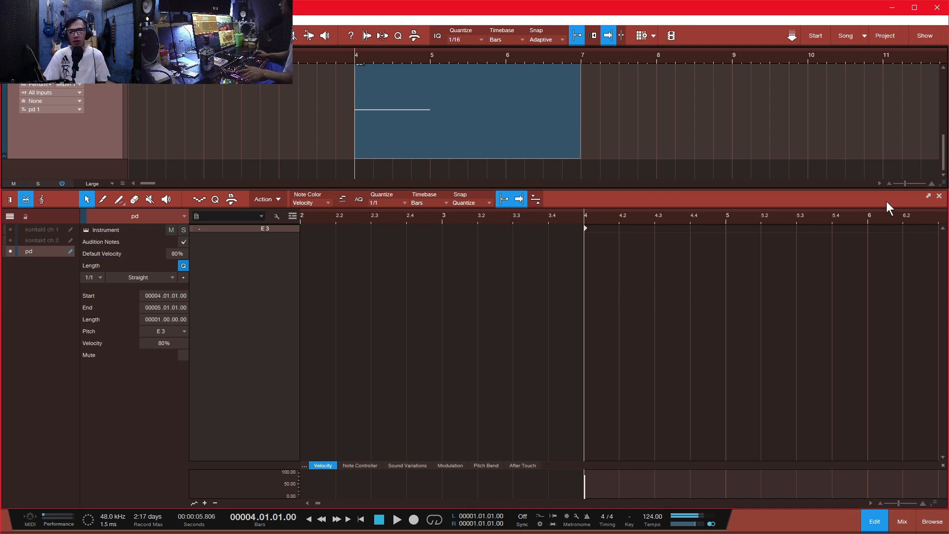
{"action": "left_click", "coordinate": [939, 196]}
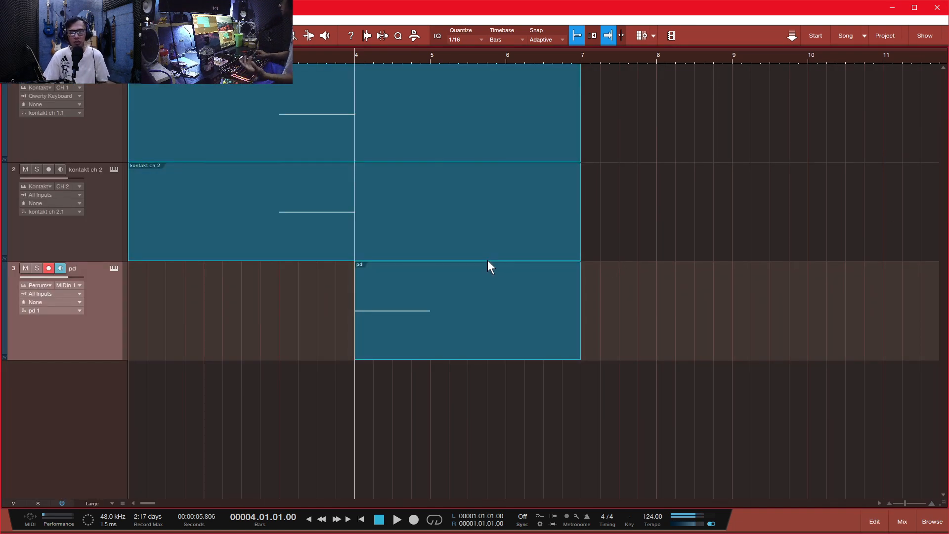
- Open the kontakt ch 1 part in the note editor, switch to the pd part in piano view and close the editor
{"action": "double_click", "coordinate": [486, 109]}
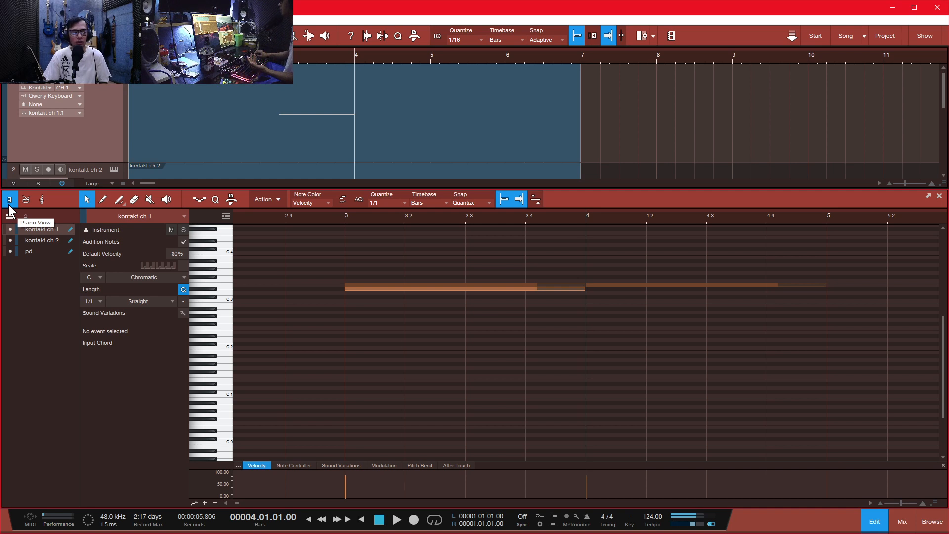
{"action": "scroll", "coordinate": [740, 133], "scroll_direction": "down", "scroll_amount": 3}
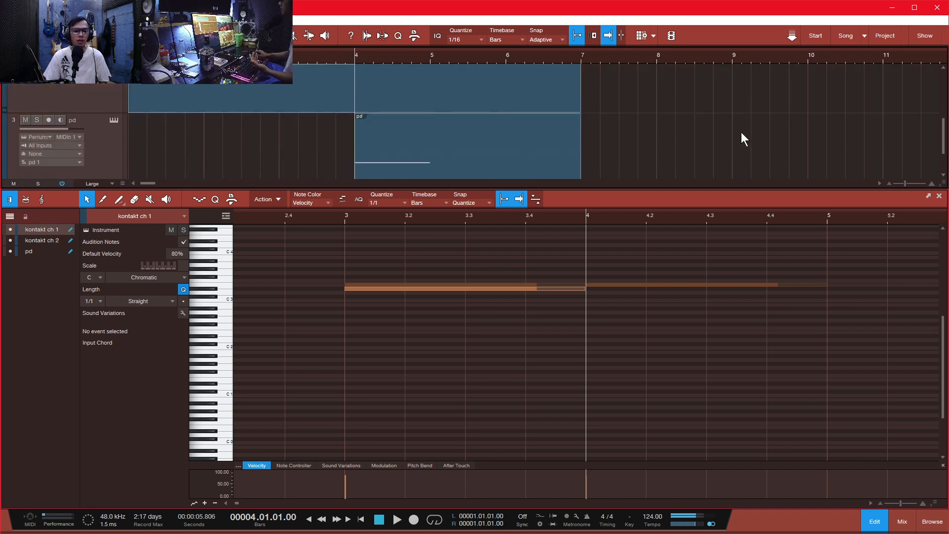
{"action": "left_click", "coordinate": [469, 152]}
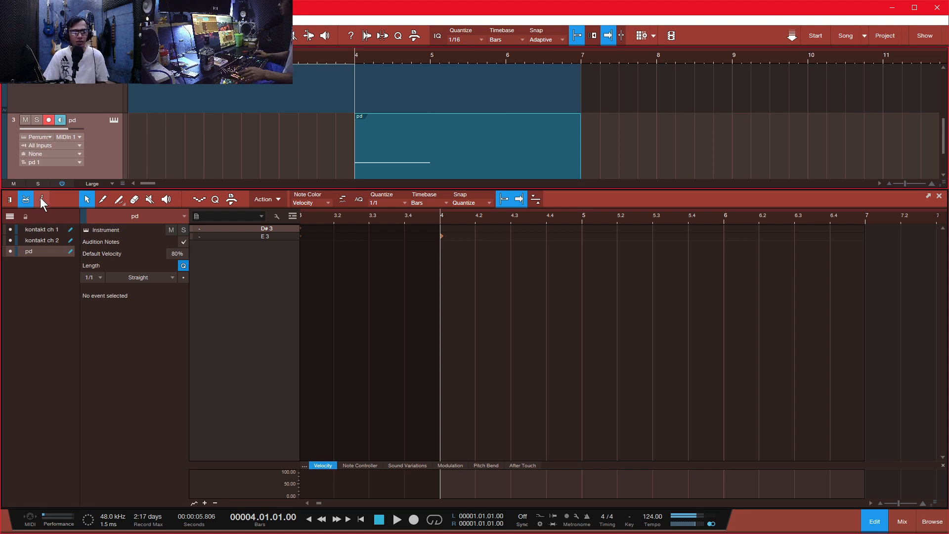
{"action": "left_click", "coordinate": [9, 199]}
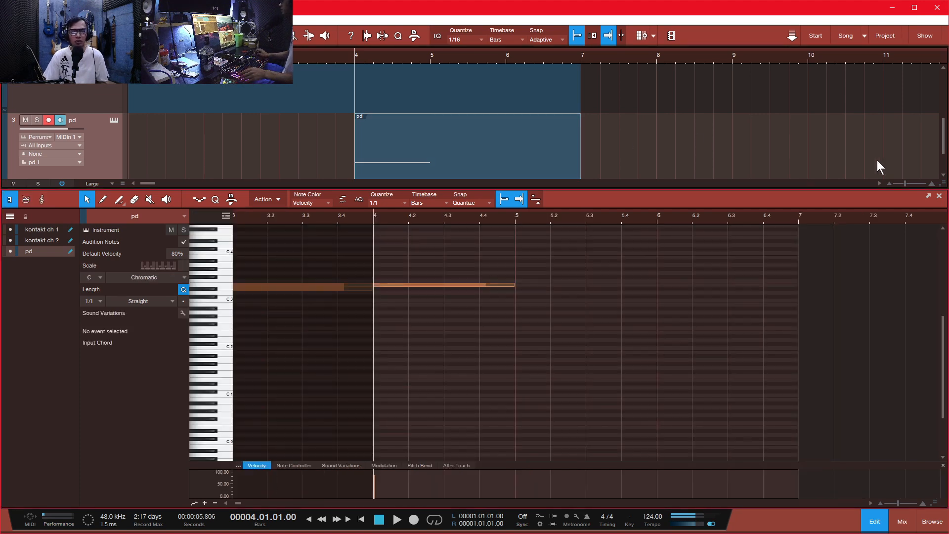
{"action": "left_click", "coordinate": [939, 196]}
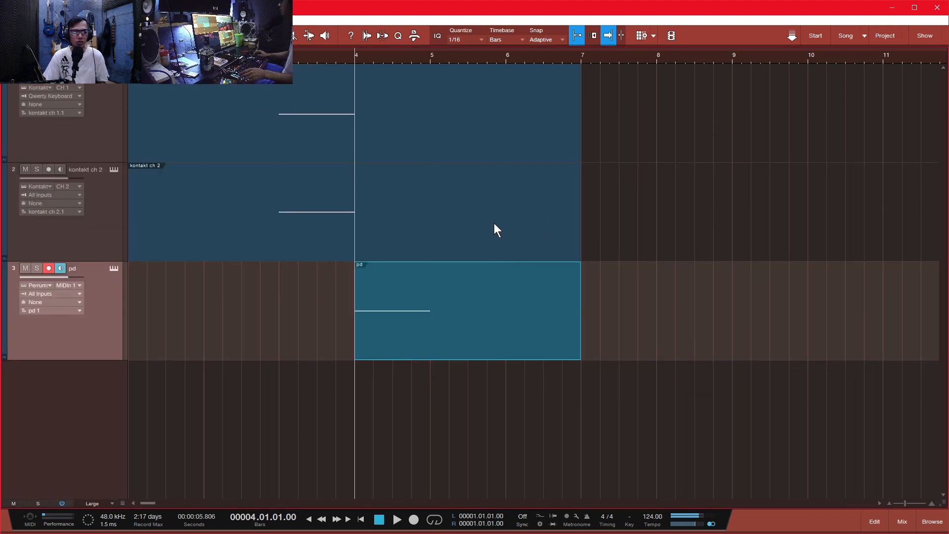
- Open the kontakt ch 2 part for note editing and set its quantize value to 1/32
{"action": "double_click", "coordinate": [418, 203]}
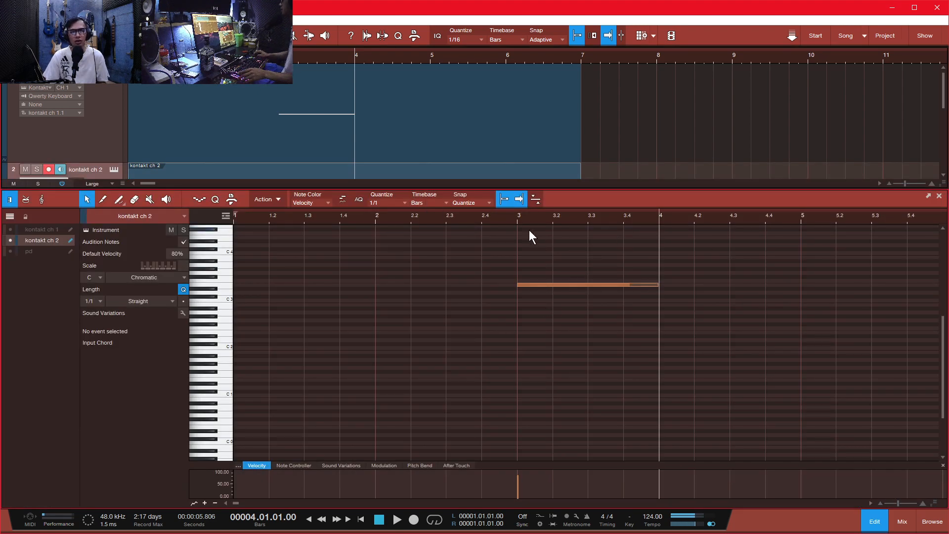
{"action": "left_click", "coordinate": [406, 205]}
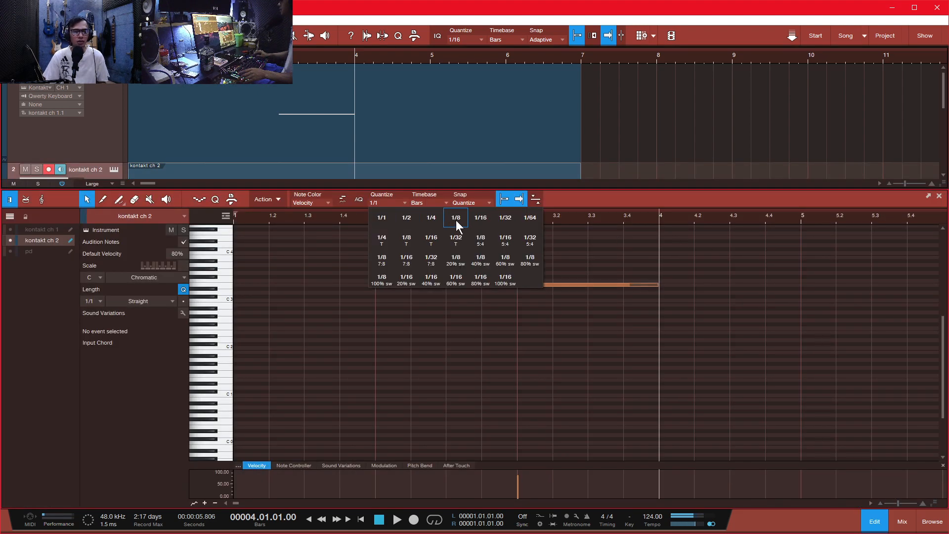
{"action": "left_click", "coordinate": [505, 218]}
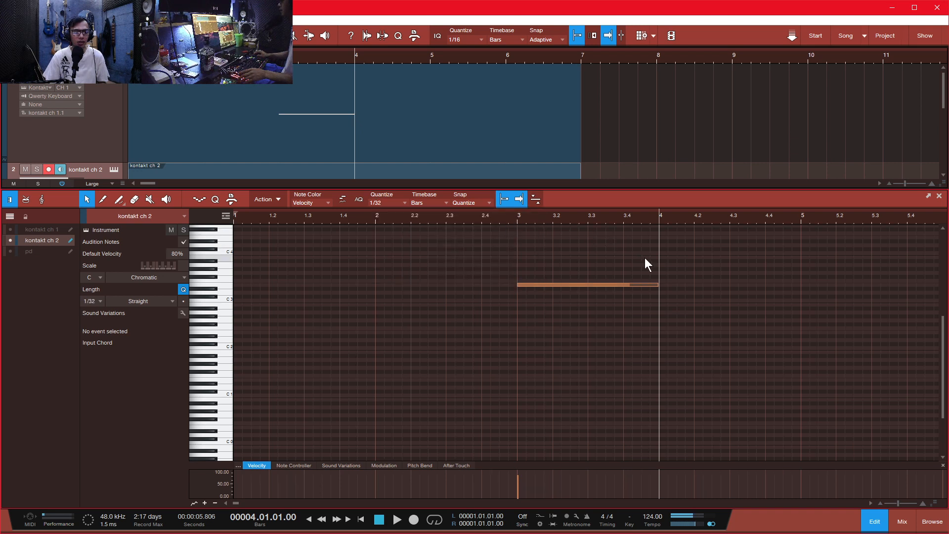
- Add a 1/32-long G4 note at the start of bar 4 in the kontakt ch 2 part
{"action": "double_click", "coordinate": [661, 227]}
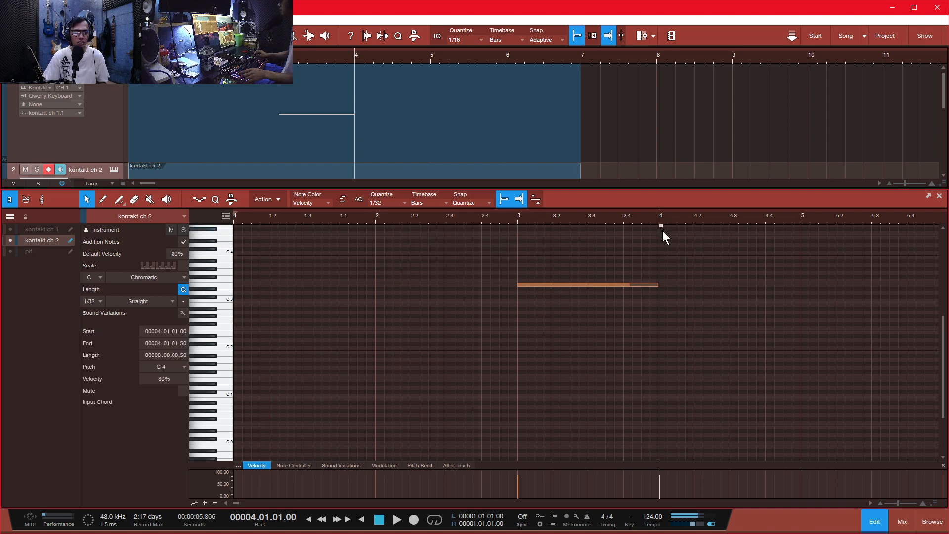
{"action": "scroll", "coordinate": [659, 212], "scroll_direction": "up", "scroll_amount": 4}
{"action": "scroll", "coordinate": [659, 213], "scroll_direction": "up", "scroll_amount": 1}
{"action": "scroll", "coordinate": [669, 213], "scroll_direction": "up", "scroll_amount": 3}
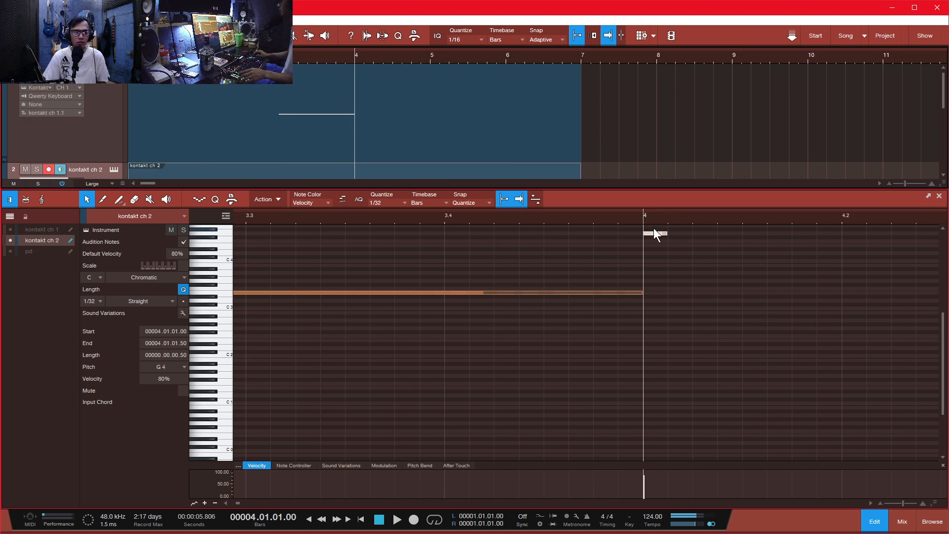
{"action": "scroll", "coordinate": [651, 218], "scroll_direction": "down", "scroll_amount": 4}
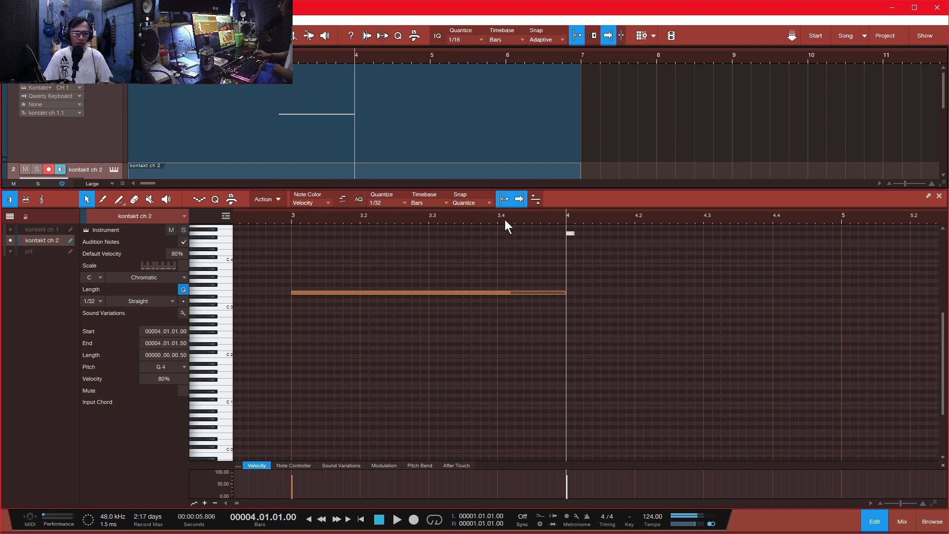
- Display kontakt ch 2 in drum view and move the G4 note one 1/32 step later, to 4.01.01.50
{"action": "left_click", "coordinate": [25, 199]}
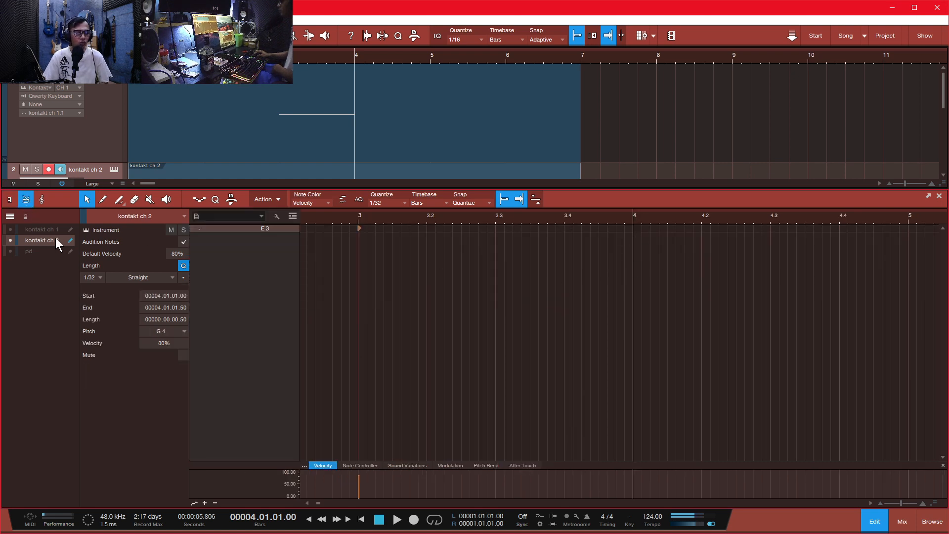
{"action": "scroll", "coordinate": [769, 101], "scroll_direction": "down", "scroll_amount": 4}
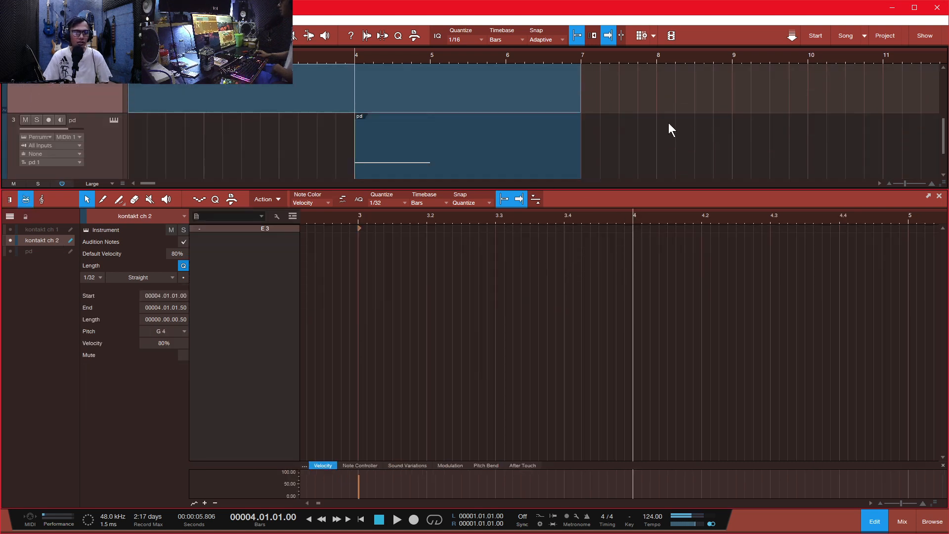
{"action": "scroll", "coordinate": [669, 123], "scroll_direction": "up", "scroll_amount": 3}
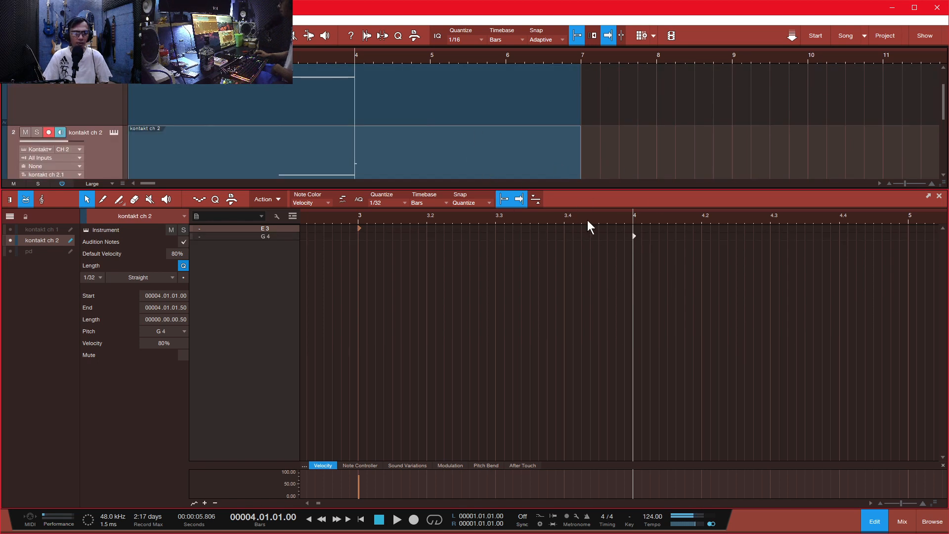
{"action": "left_click", "coordinate": [633, 242]}
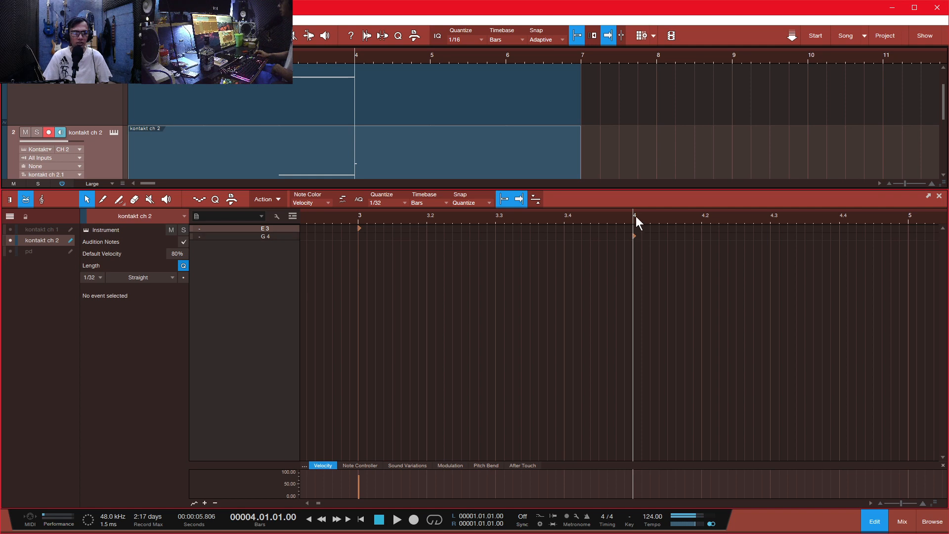
{"action": "scroll", "coordinate": [636, 216], "scroll_direction": "up", "scroll_amount": 1}
{"action": "scroll", "coordinate": [636, 216], "scroll_direction": "up", "scroll_amount": 2}
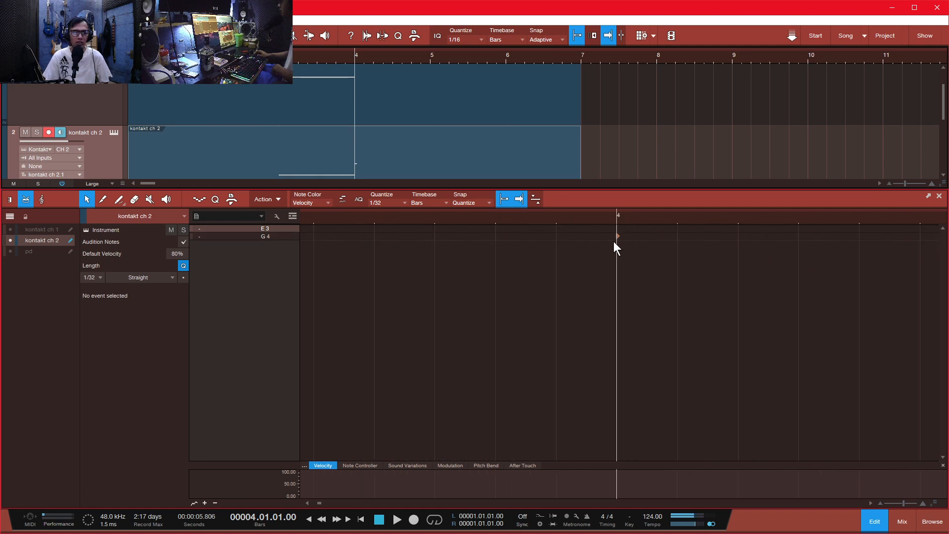
{"action": "left_click_drag", "start_coordinate": [618, 236], "coordinate": [680, 242]}
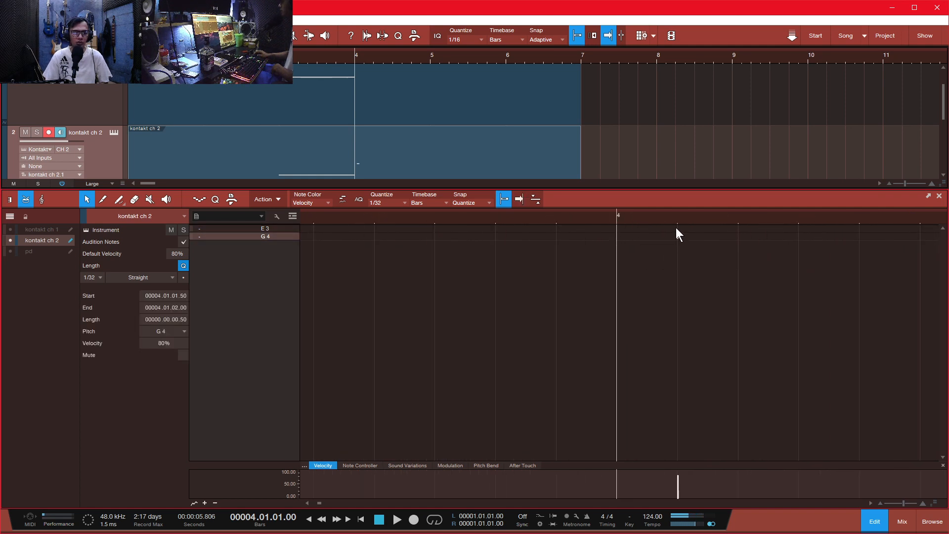
- Play the moved G4 note on kontakt ch 2 from bar 4 and close the note editor
{"action": "key", "text": "space"}
{"action": "key", "text": "space"}
{"action": "key", "text": "space"}
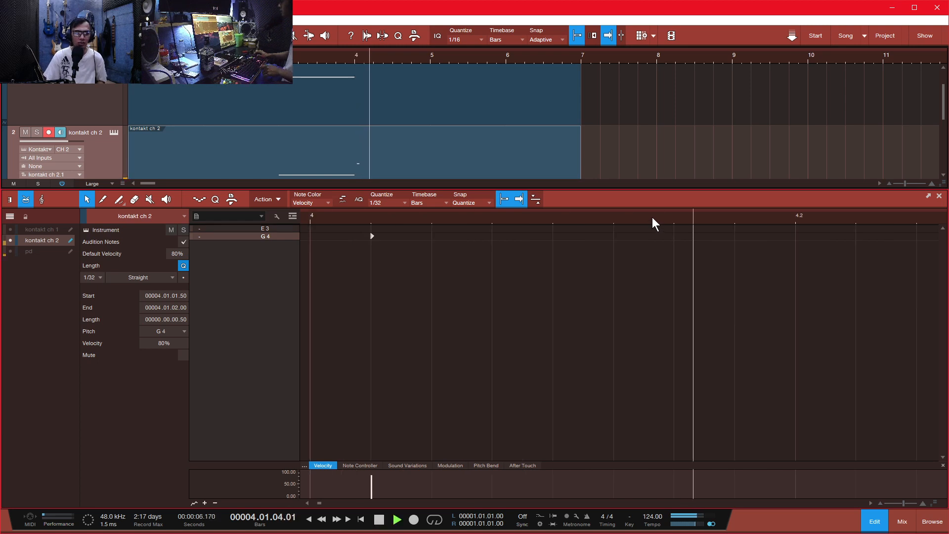
{"action": "key", "text": "space"}
{"action": "key", "text": "space"}
{"action": "key", "text": "space"}
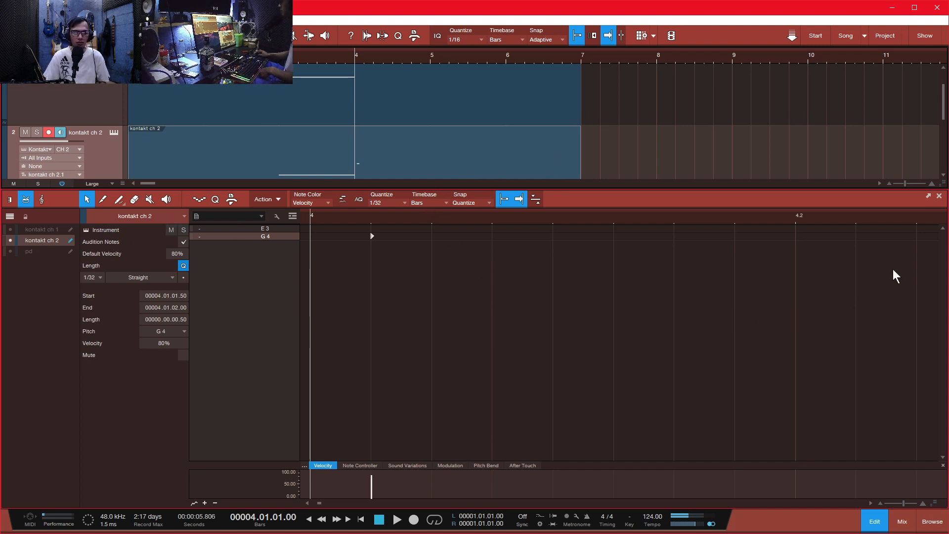
{"action": "left_click", "coordinate": [939, 196]}
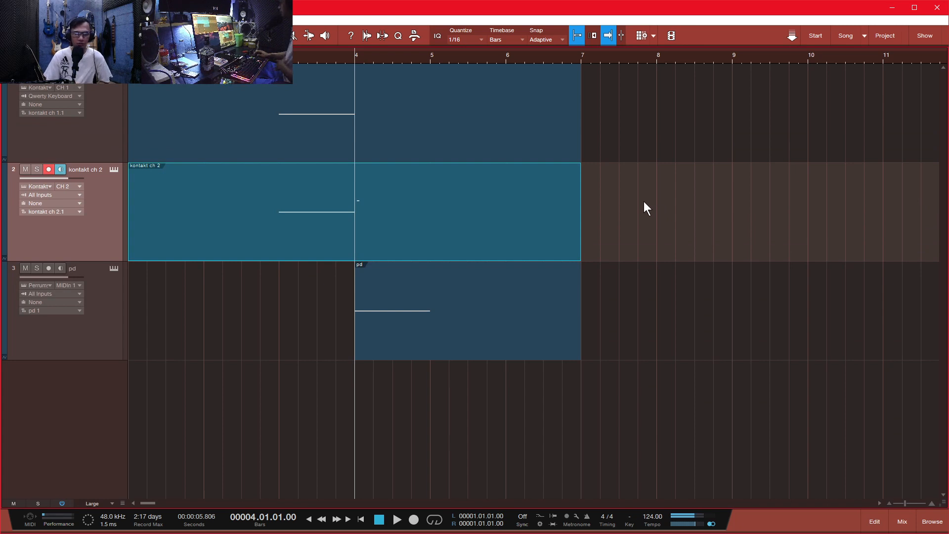
- Reopen the kontakt ch 2 part, view its notes up to bar 7 in piano view and close the editor
{"action": "double_click", "coordinate": [497, 227]}
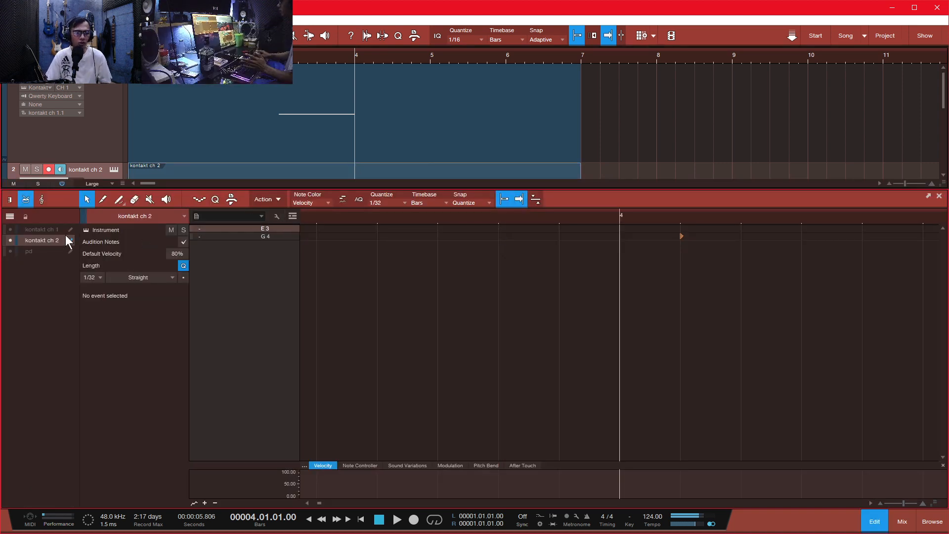
{"action": "left_click", "coordinate": [9, 200]}
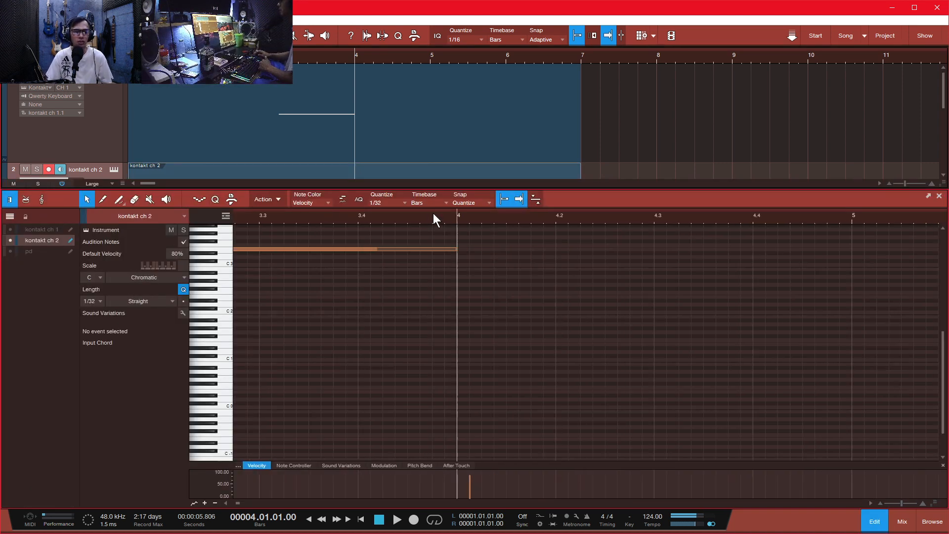
{"action": "scroll", "coordinate": [433, 213], "scroll_direction": "down", "scroll_amount": 5}
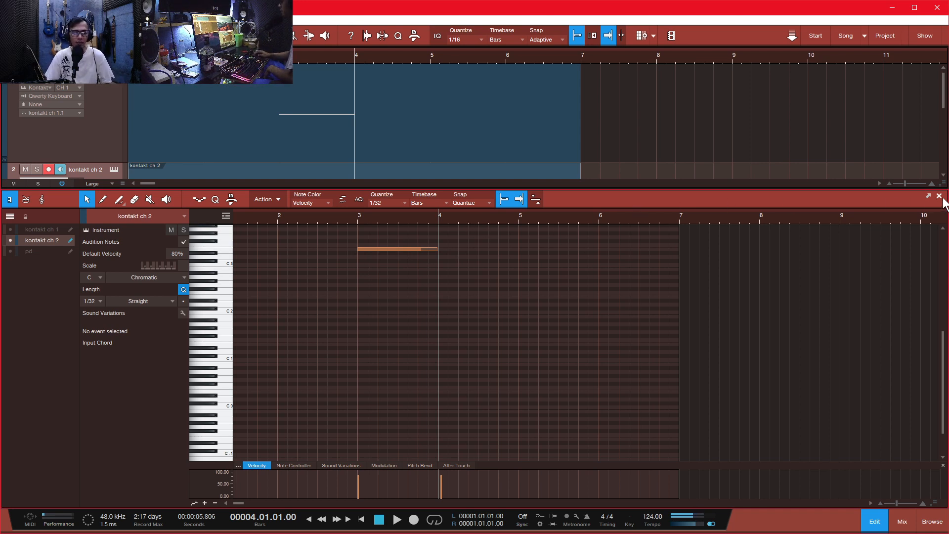
{"action": "left_click", "coordinate": [939, 196]}
- Open the pd part for note editing, display it in drum view and return it to piano view
{"action": "double_click", "coordinate": [525, 301]}
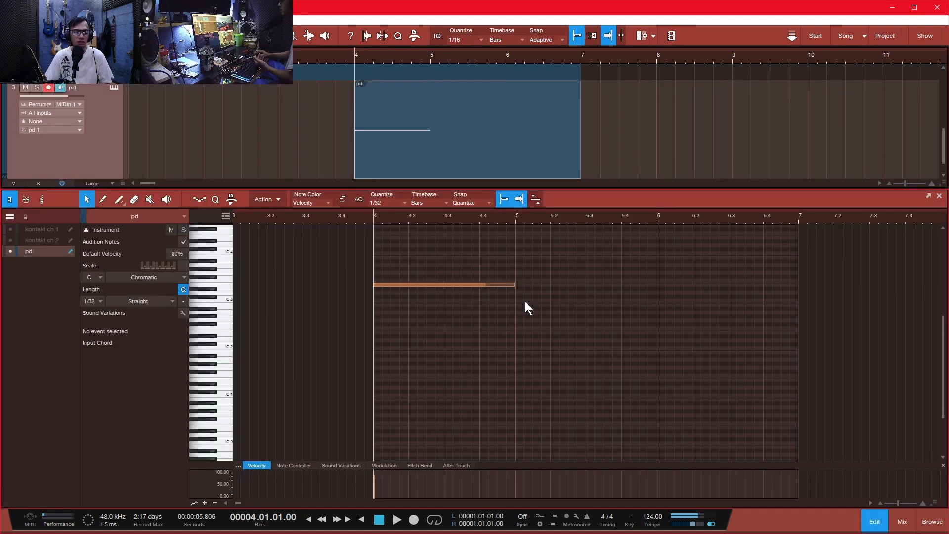
{"action": "left_click", "coordinate": [26, 200]}
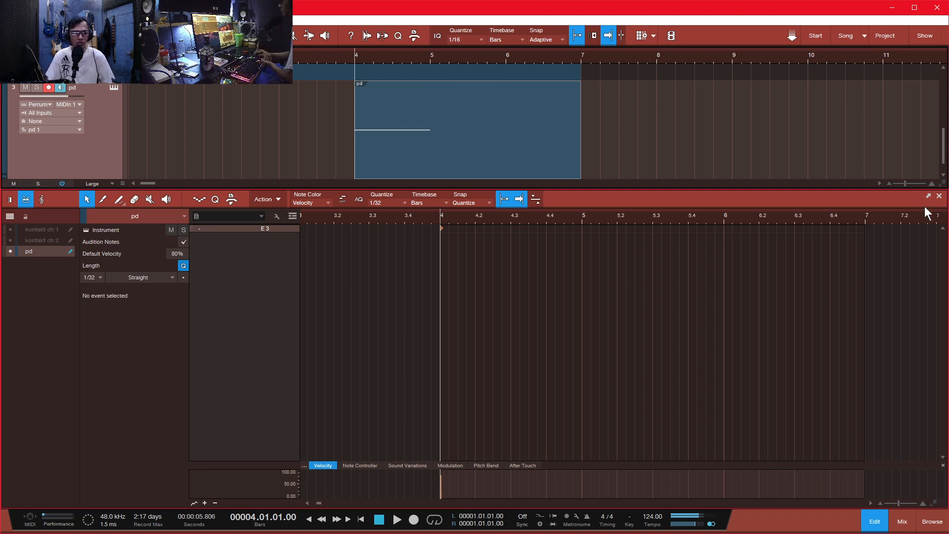
{"action": "left_click", "coordinate": [11, 197]}
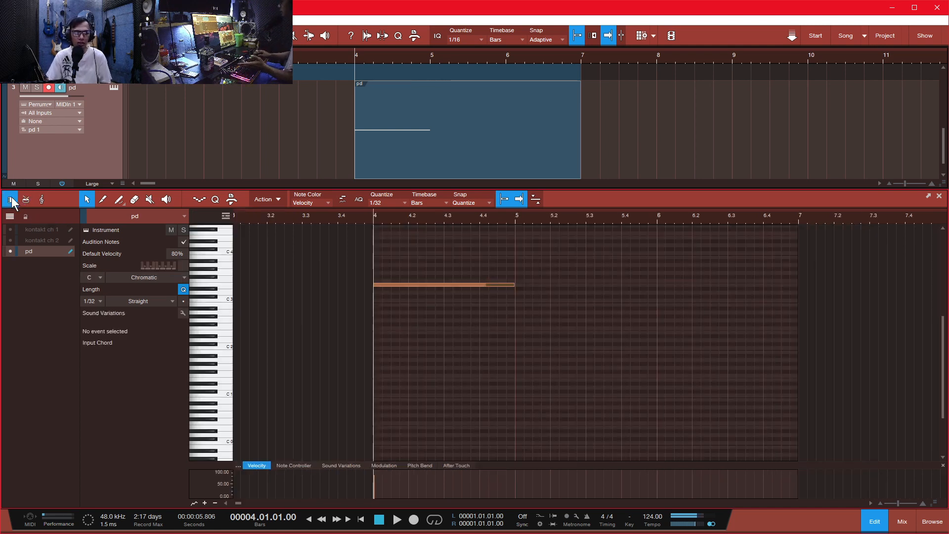